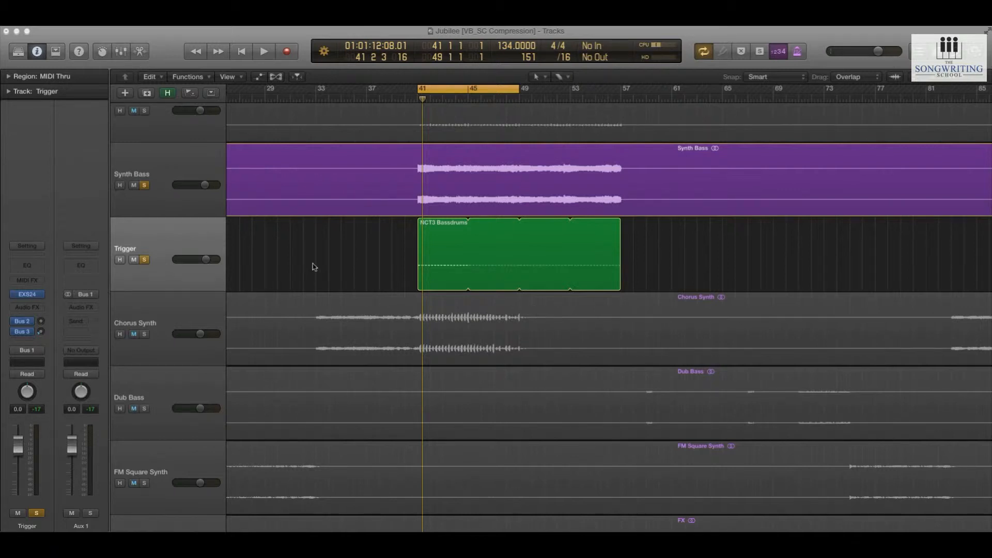
# Play the Synth Bass track with its Compressor bypassed and again with it enabled to compare the sound
pyautogui.click(138, 161)
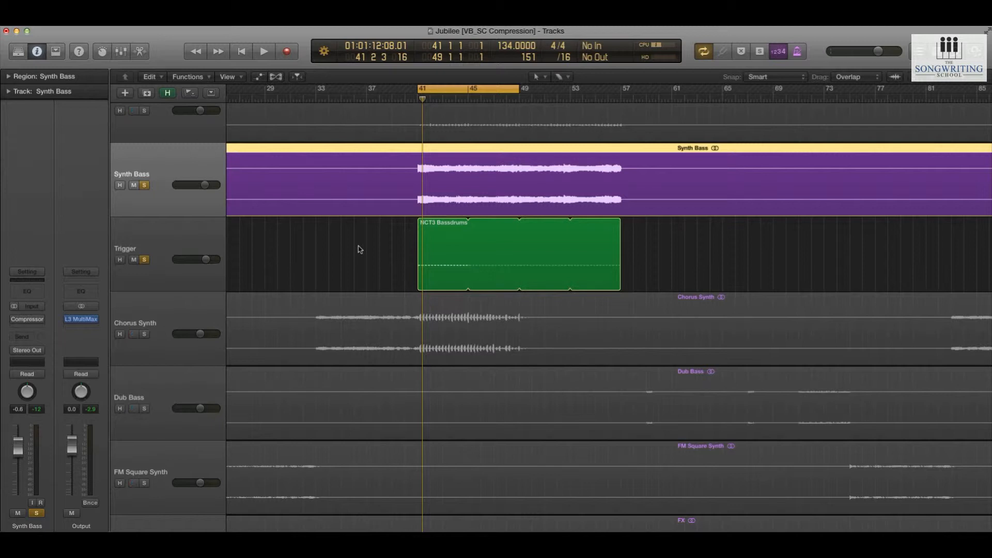
pyautogui.press('space')
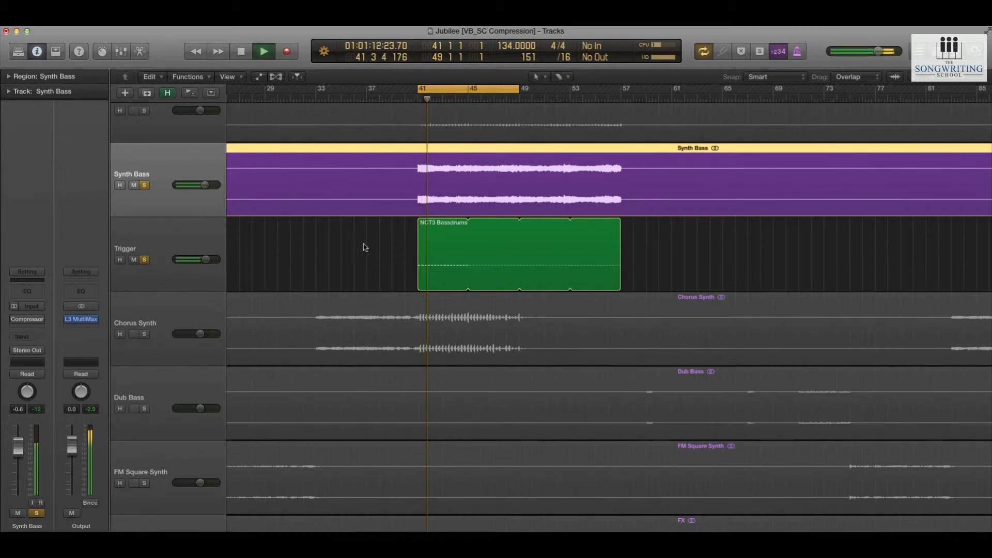
pyautogui.moveTo(37, 322)
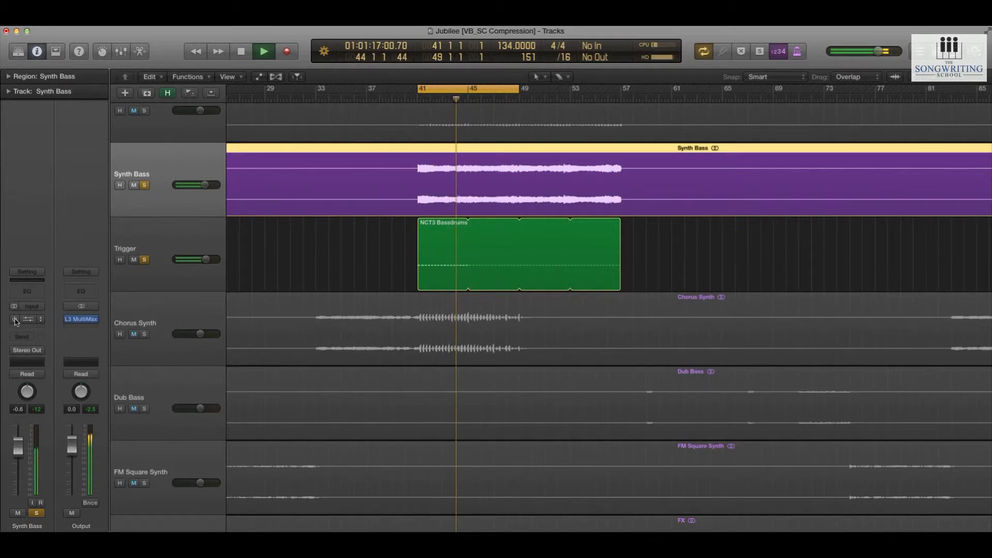
pyautogui.press('space')
pyautogui.click(15, 320)
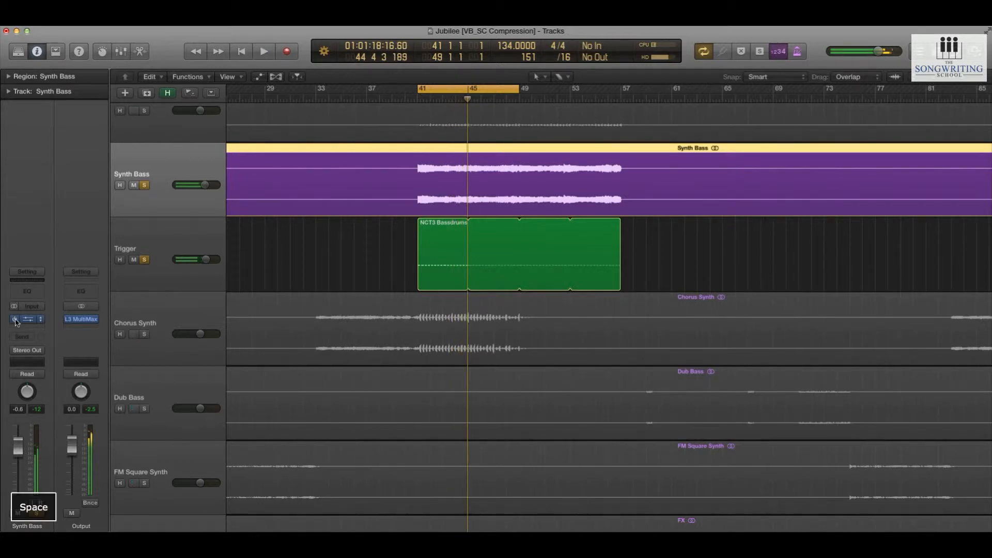
pyautogui.press('space')
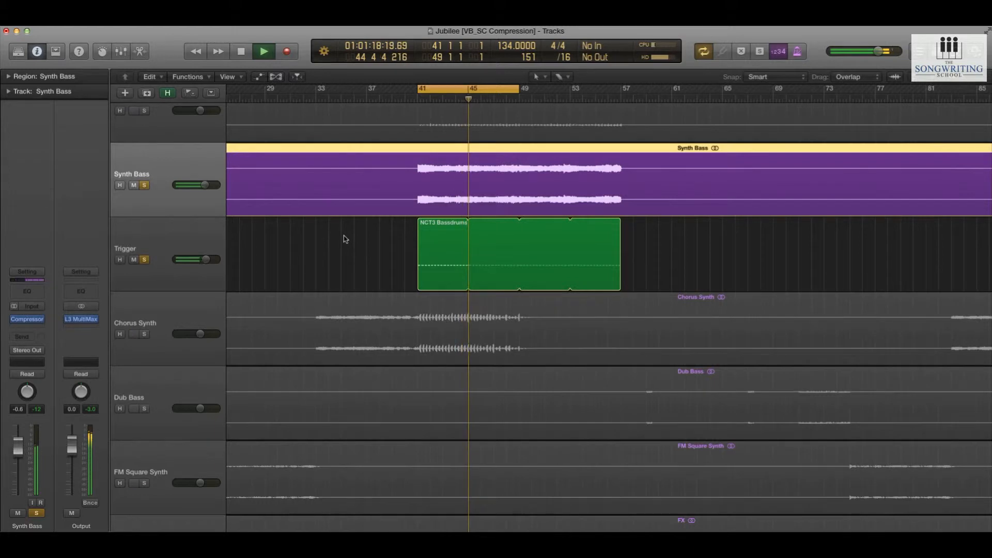
pyautogui.press('space')
pyautogui.click(337, 248)
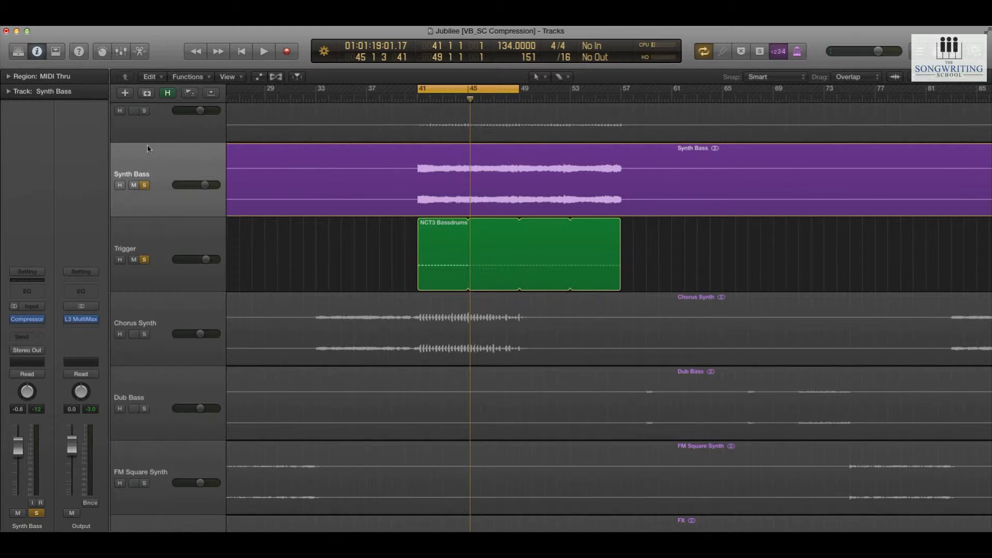
# Open the Compressor on the Synth Bass track and choose Bus 1 as its side-chain source
pyautogui.click(29, 319)
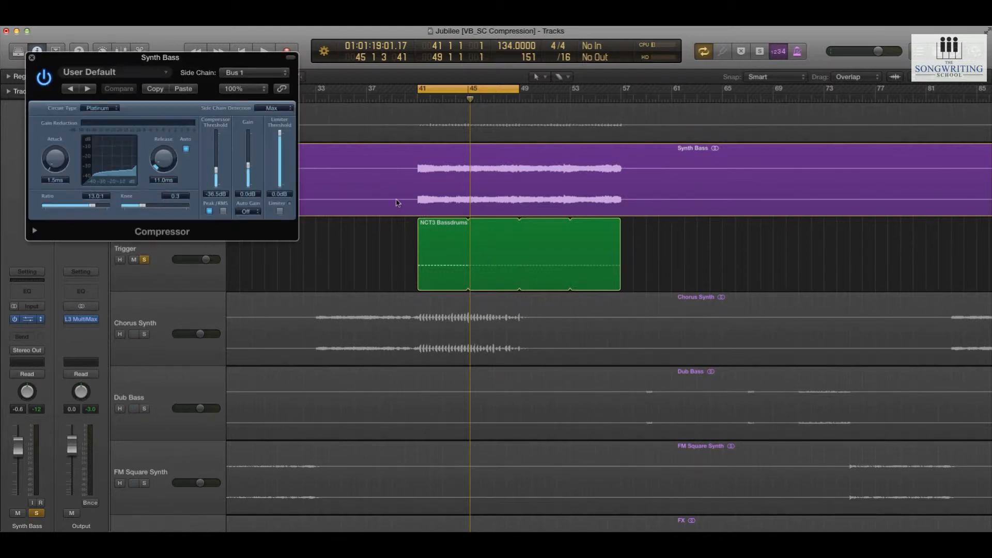
pyautogui.moveTo(173, 49); pyautogui.dragTo(471, 279)
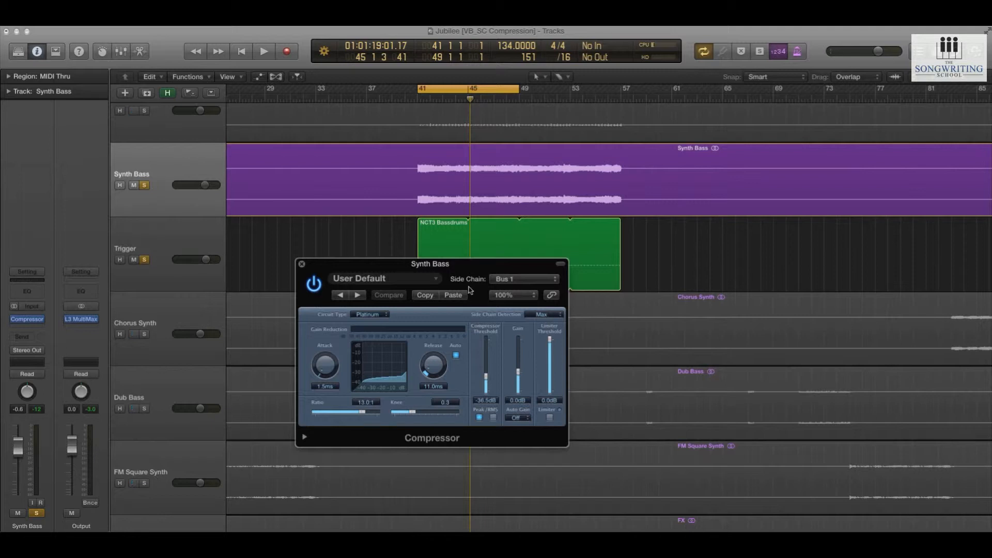
pyautogui.click(509, 282)
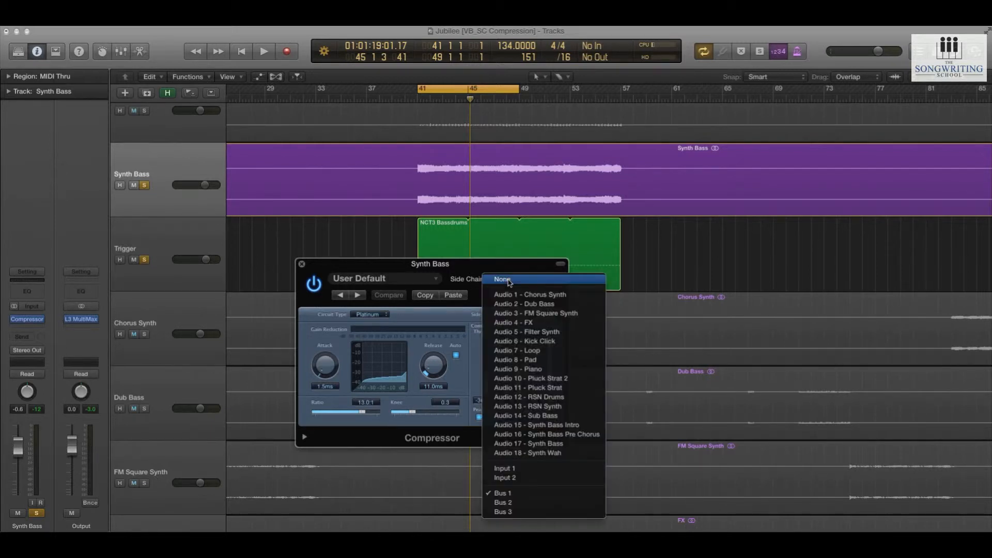
pyautogui.click(516, 495)
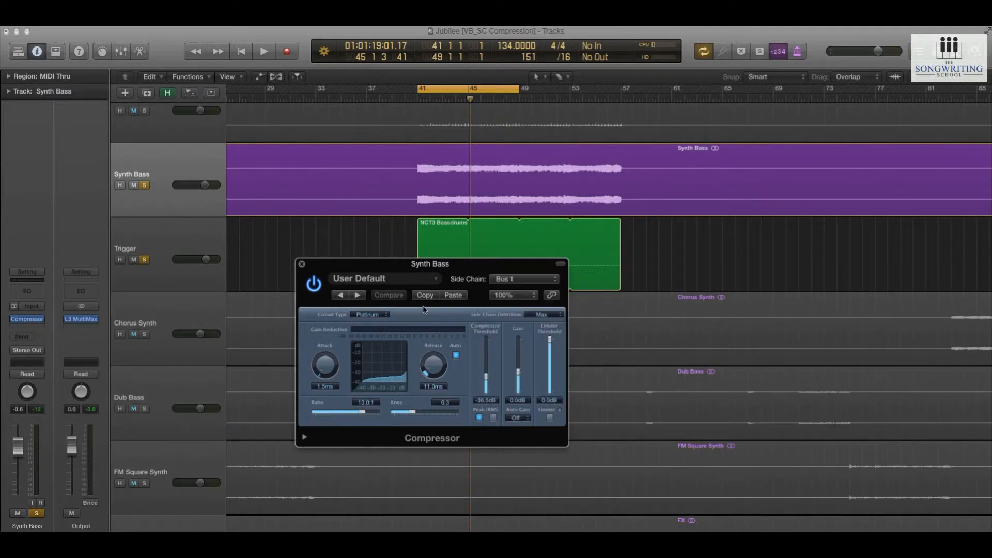
pyautogui.moveTo(417, 279); pyautogui.dragTo(463, 354)
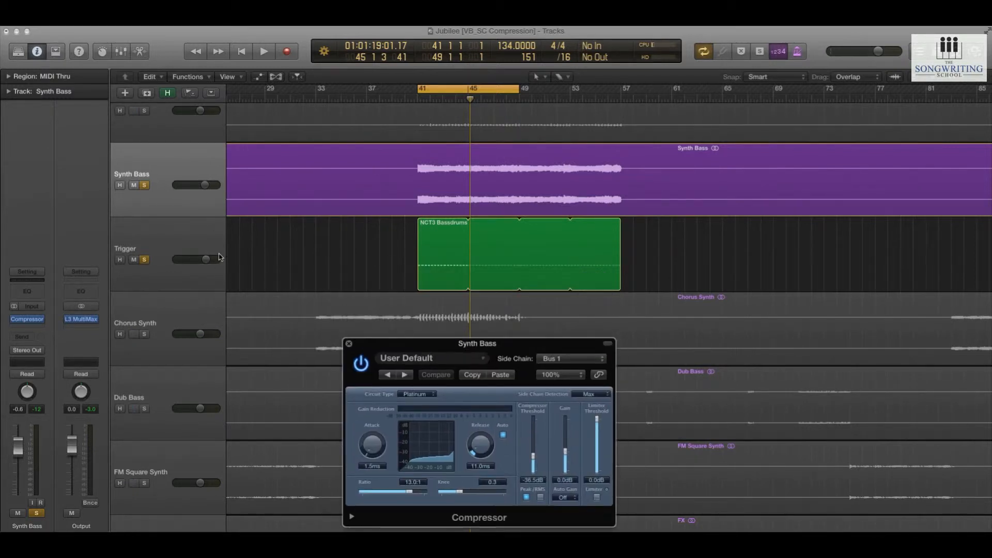
# Compare the channel strips and regions of the Trigger and Synth Bass tracks
pyautogui.click(196, 235)
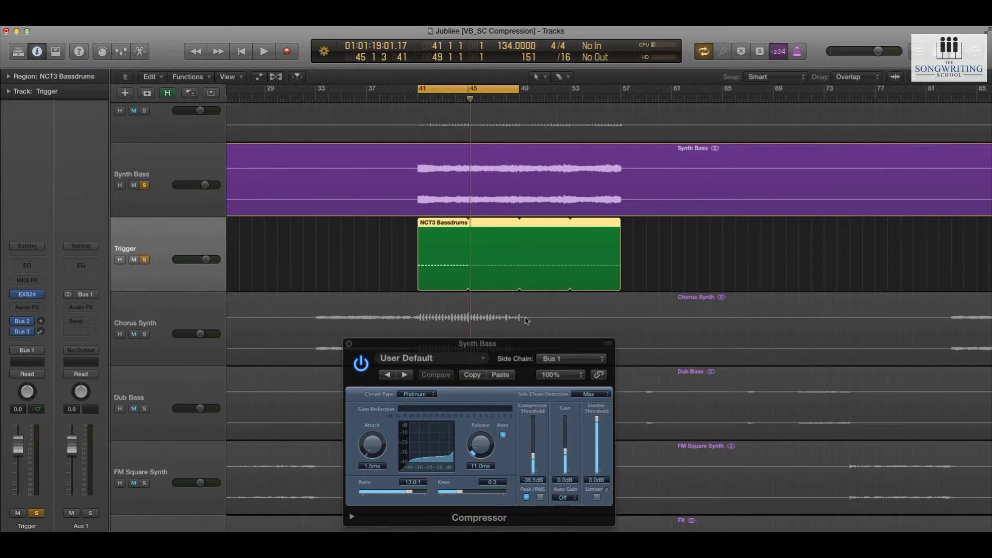
pyautogui.moveTo(511, 354); pyautogui.dragTo(501, 341)
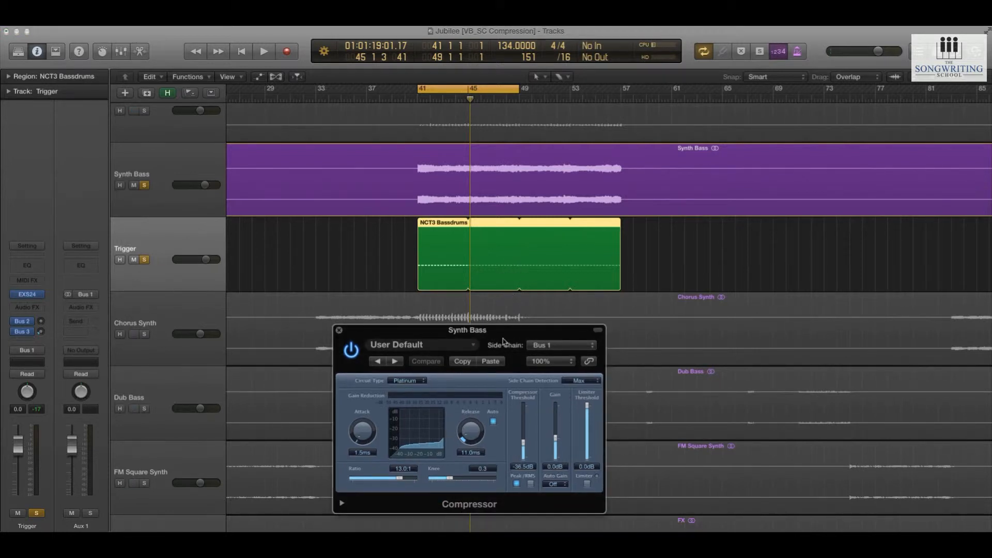
pyautogui.click(172, 182)
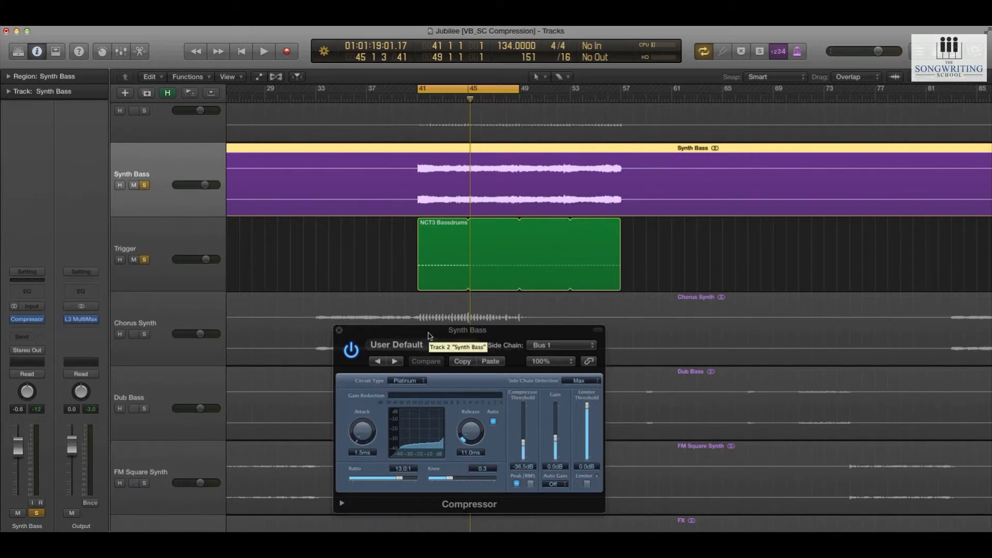
pyautogui.click(435, 263)
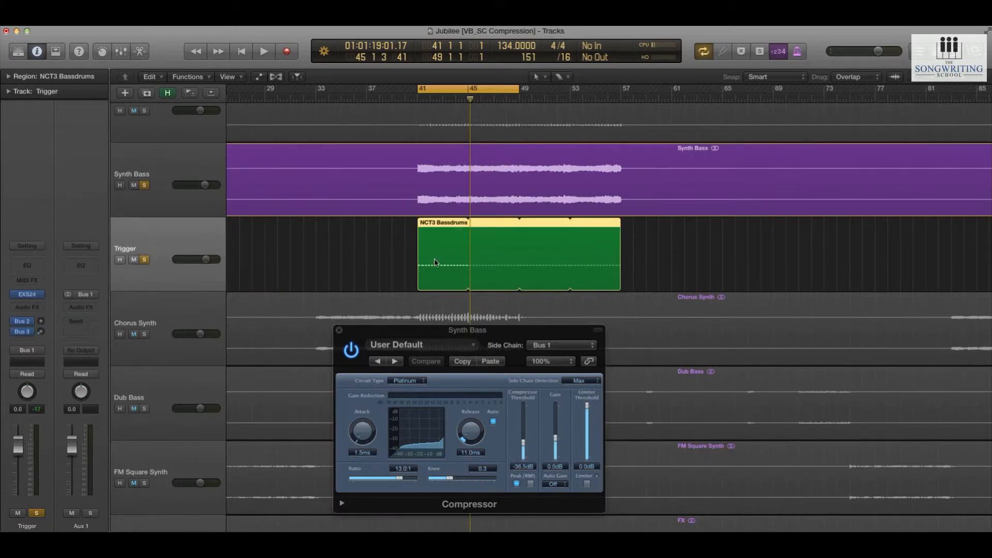
pyautogui.click(183, 166)
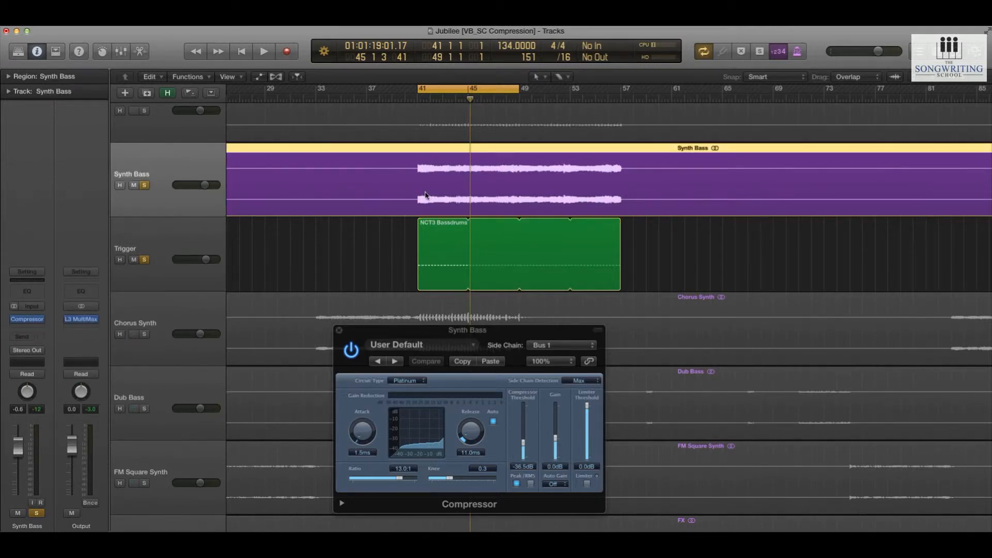
# Hide the Trigger track and bypass the Compressor on the Synth Bass track
pyautogui.click(192, 235)
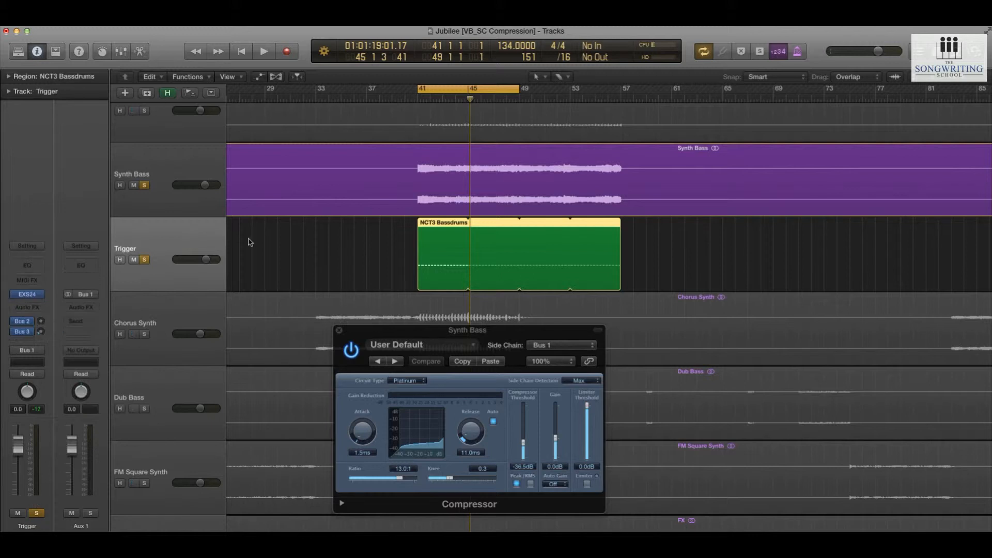
pyautogui.hotkey('ctrl', 'alt', 'Up')
pyautogui.hotkey('ctrl', 'alt', 'Left')
pyautogui.hotkey('ctrl', 'alt', 'Left')
pyautogui.hotkey('ctrl', 'alt', 'Left')
pyautogui.hotkey('ctrl', 'alt', 'Left')
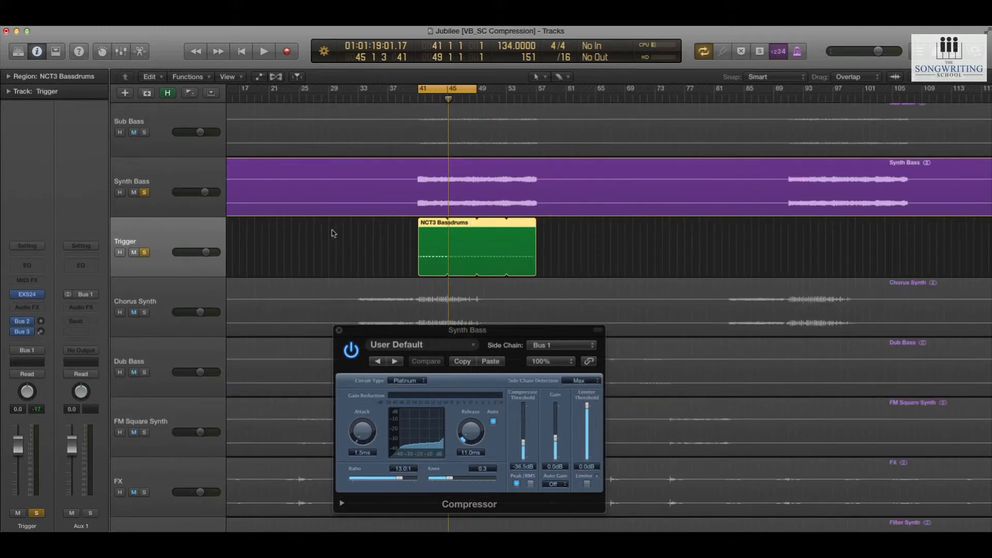
pyautogui.press('h')
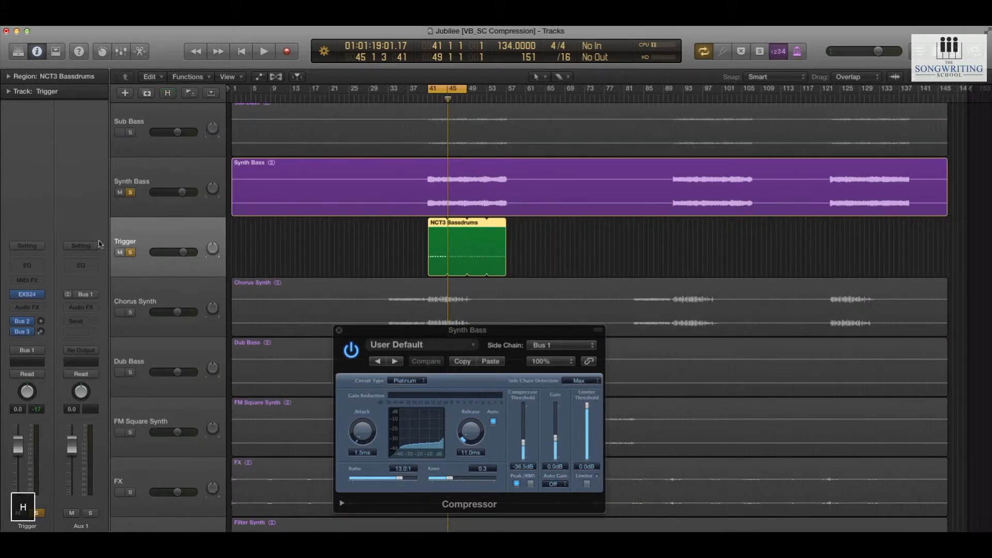
pyautogui.press('h')
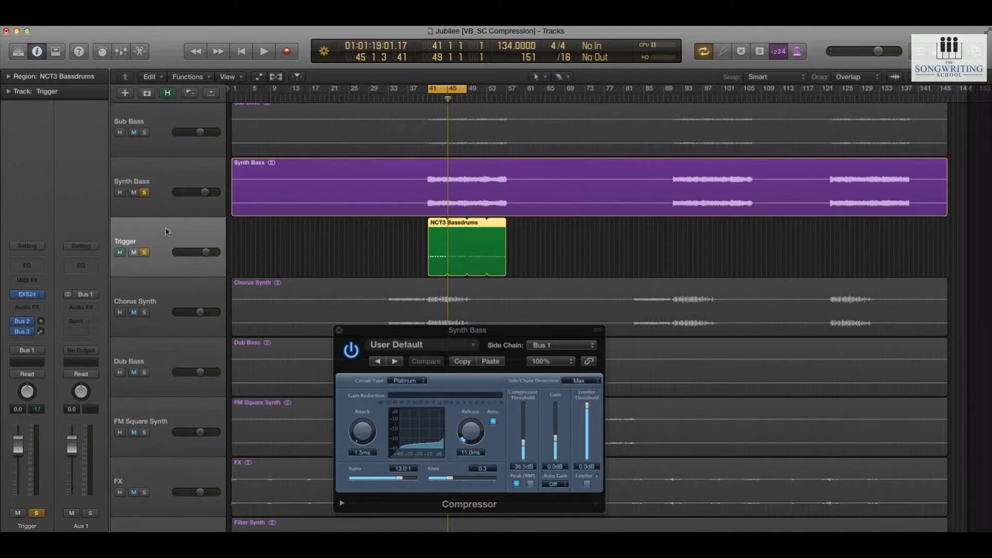
pyautogui.press('h')
pyautogui.click(174, 213)
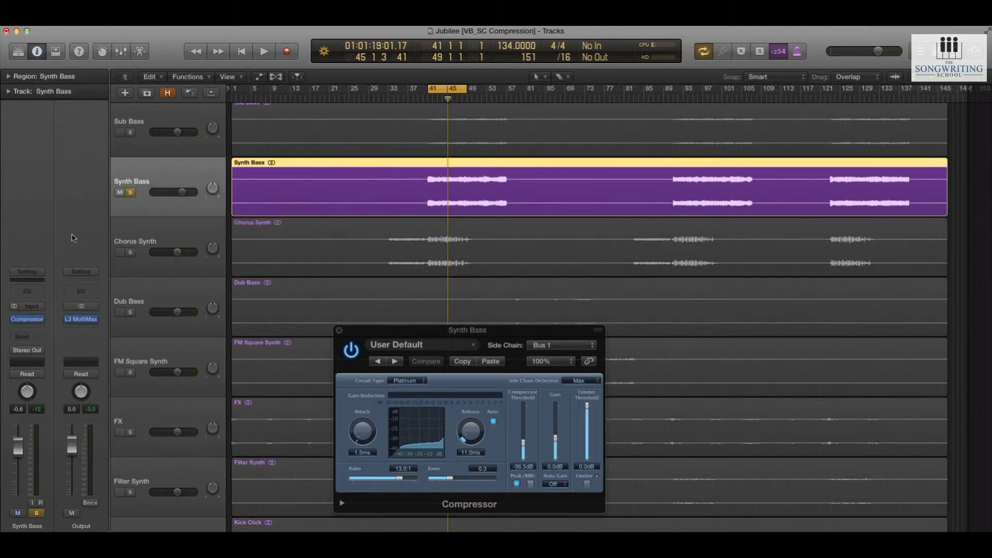
pyautogui.click(15, 319)
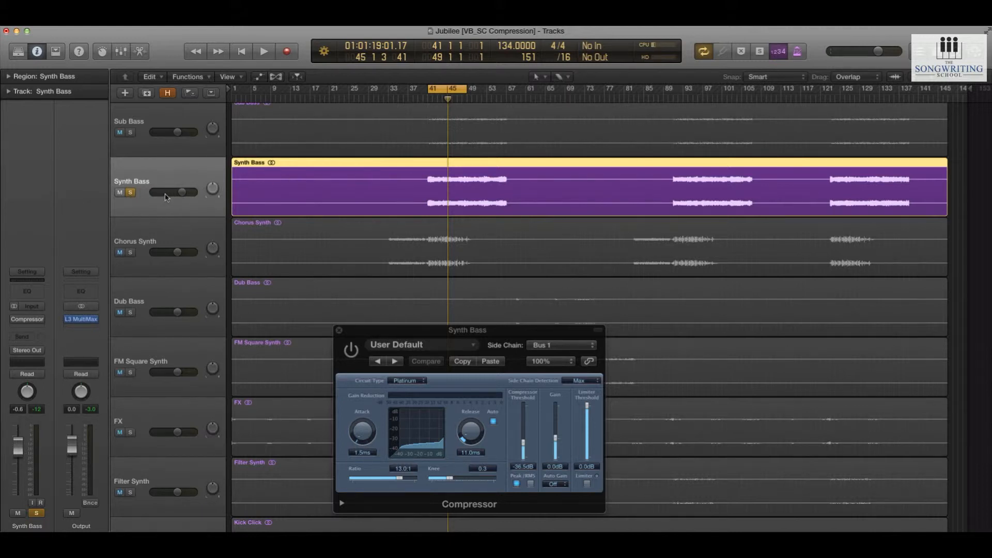
# Create one software instrument track below Synth Bass and load the stereo EXS24 sampler on it
pyautogui.click(125, 93)
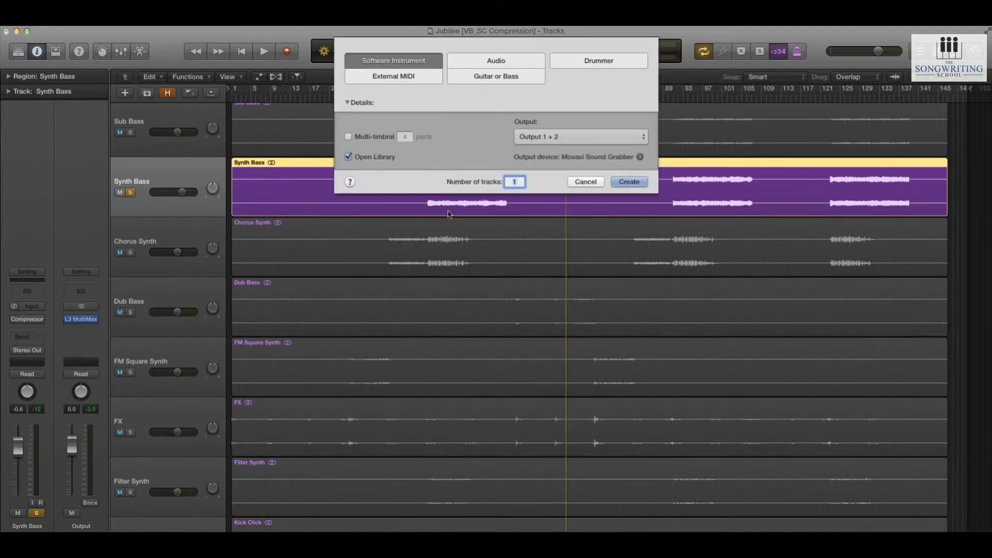
pyautogui.press('Return')
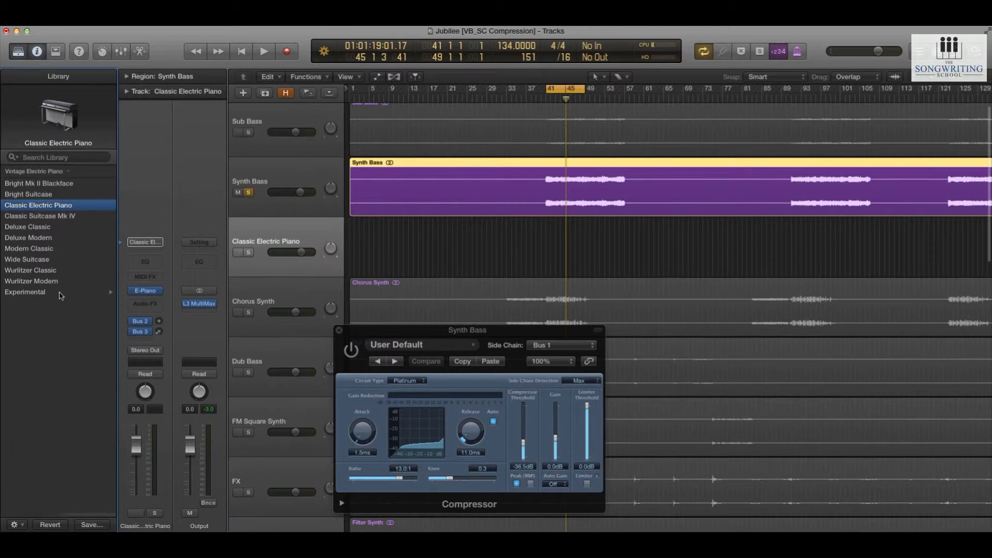
pyautogui.click(161, 293)
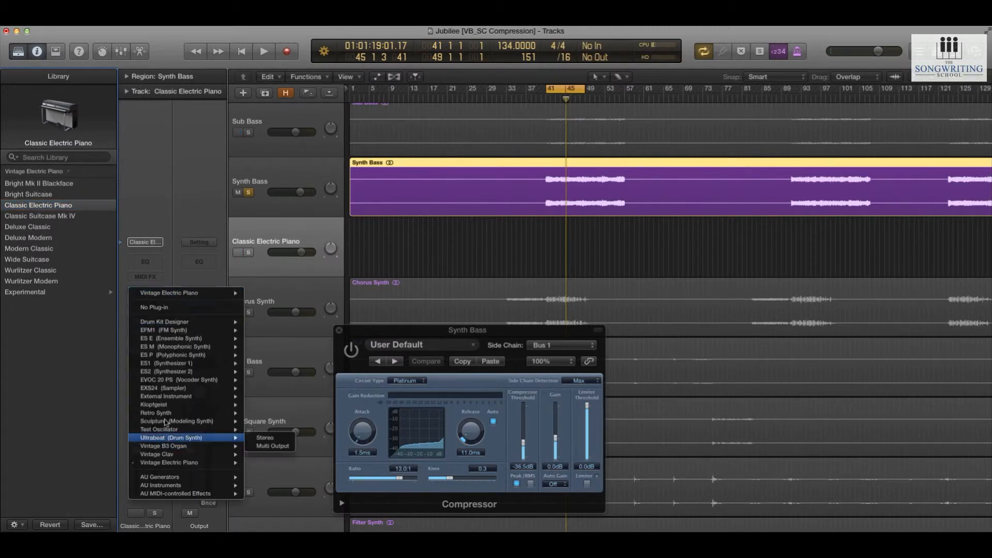
pyautogui.moveTo(222, 388)
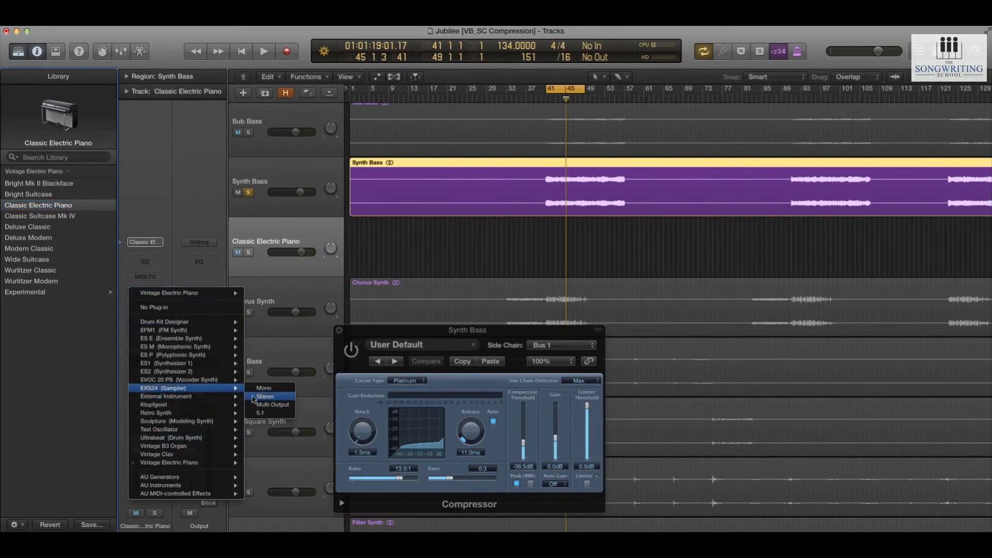
pyautogui.click(254, 399)
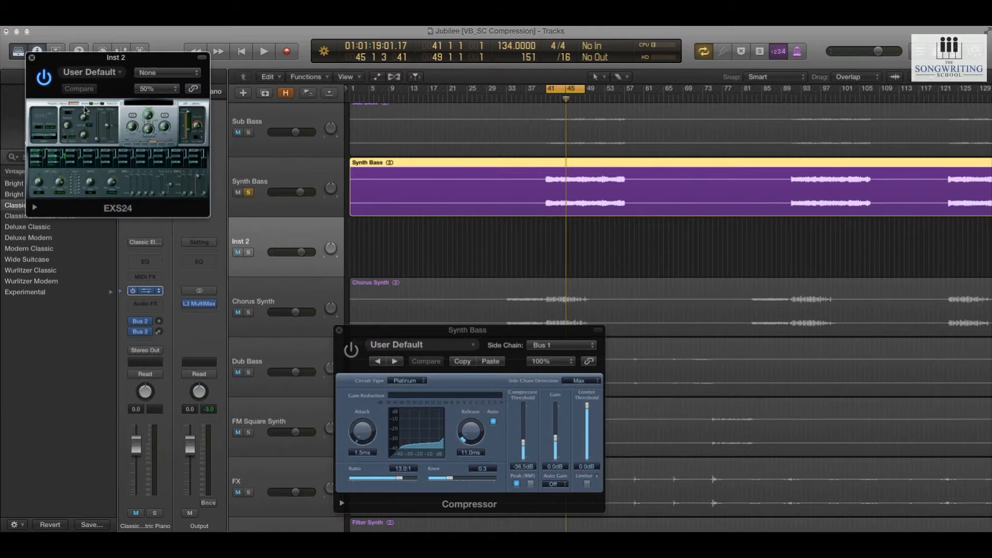
# Load the NCT3 Bassdrums sampler instrument on the new track and solo it
pyautogui.scroll(-15, 40, 356)
pyautogui.click(47, 317)
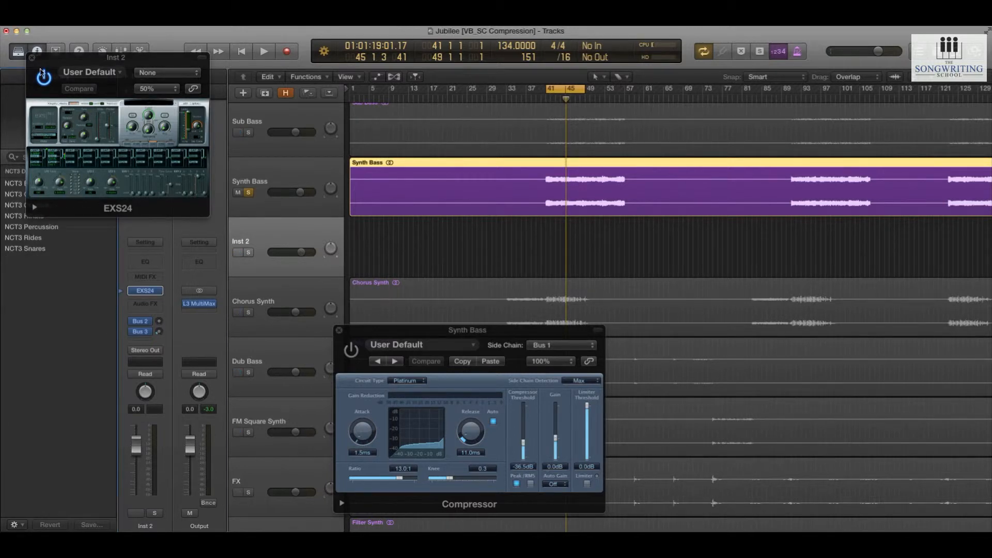
pyautogui.click(17, 184)
pyautogui.click(428, 240)
pyautogui.click(249, 253)
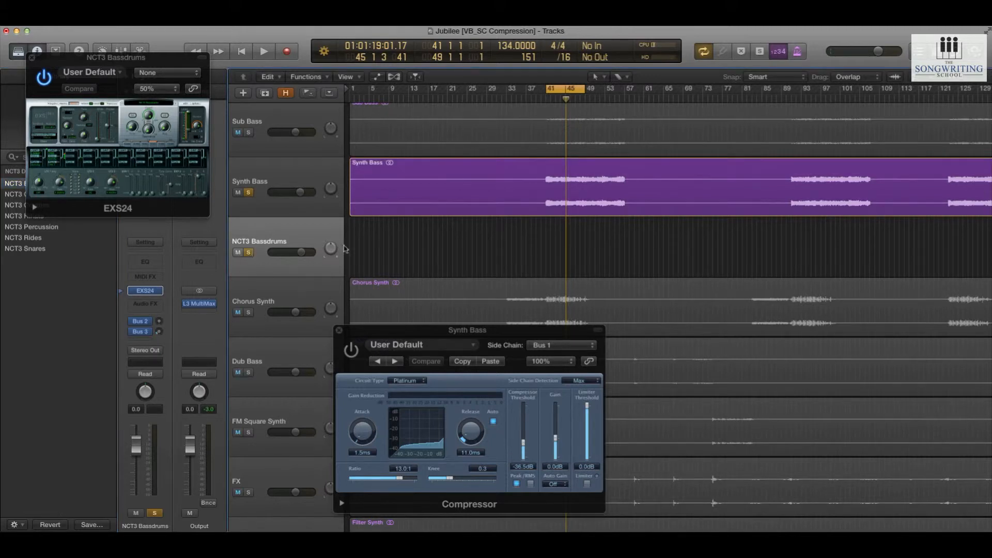
# Create a four-bar MIDI region starting at bar 41 on the NCT3 Bassdrums track
pyautogui.scroll(8, 545, 249)
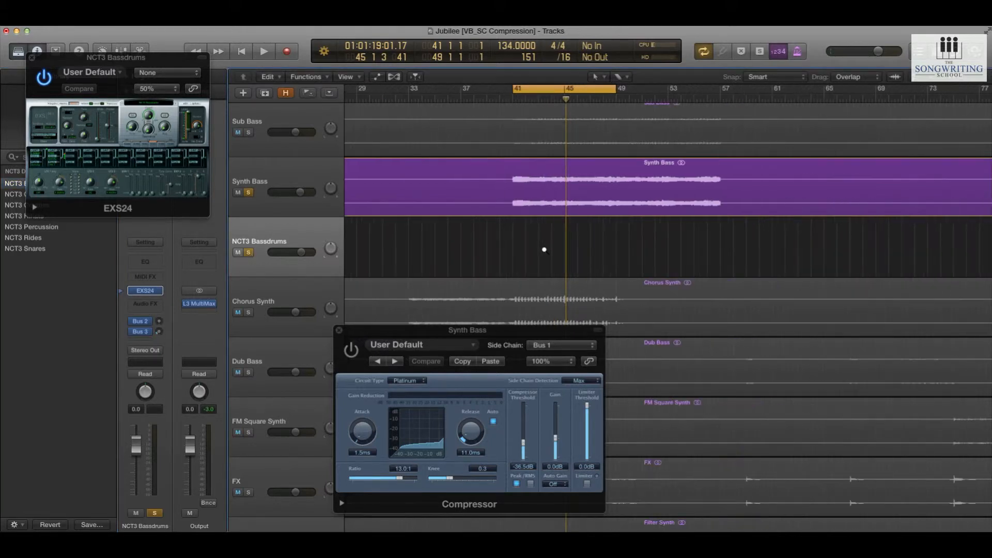
pyautogui.press('Escape')
pyautogui.press('2')
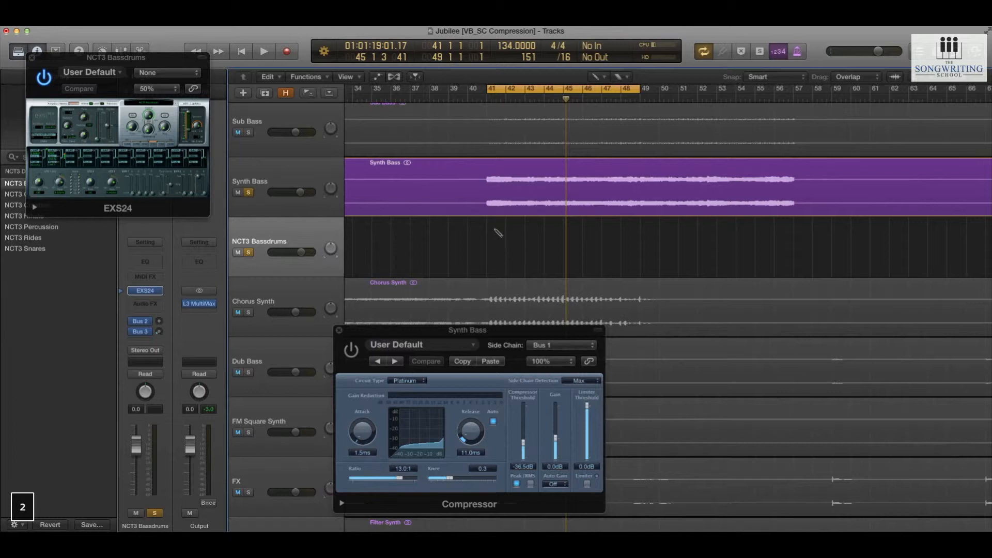
pyautogui.click(497, 232)
pyautogui.press('Escape')
pyautogui.press('1')
pyautogui.moveTo(502, 268); pyautogui.dragTo(562, 263)
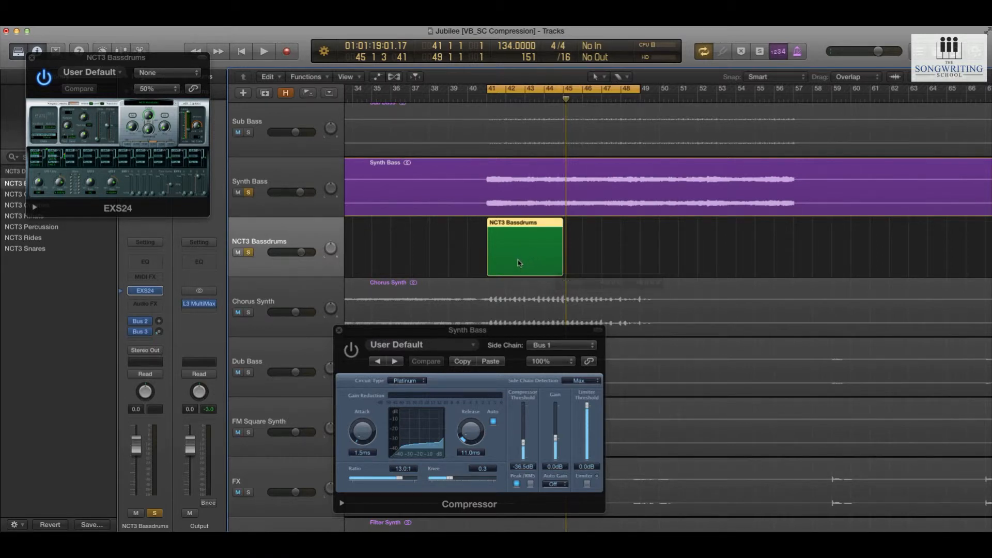
# Fill the bass drum region with a C2 note on every beat for four bars and loop it up to bar 57
pyautogui.doubleClick(517, 263)
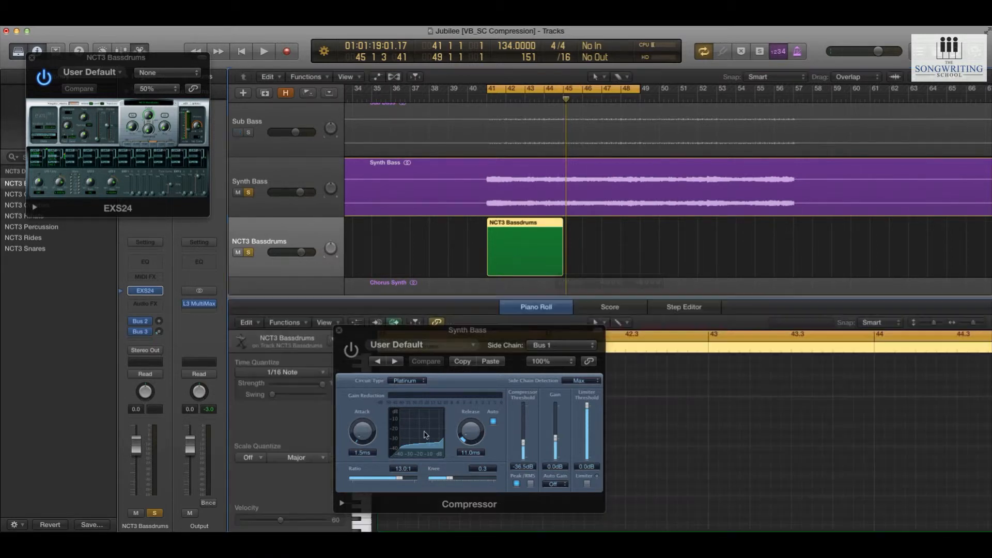
pyautogui.click(339, 330)
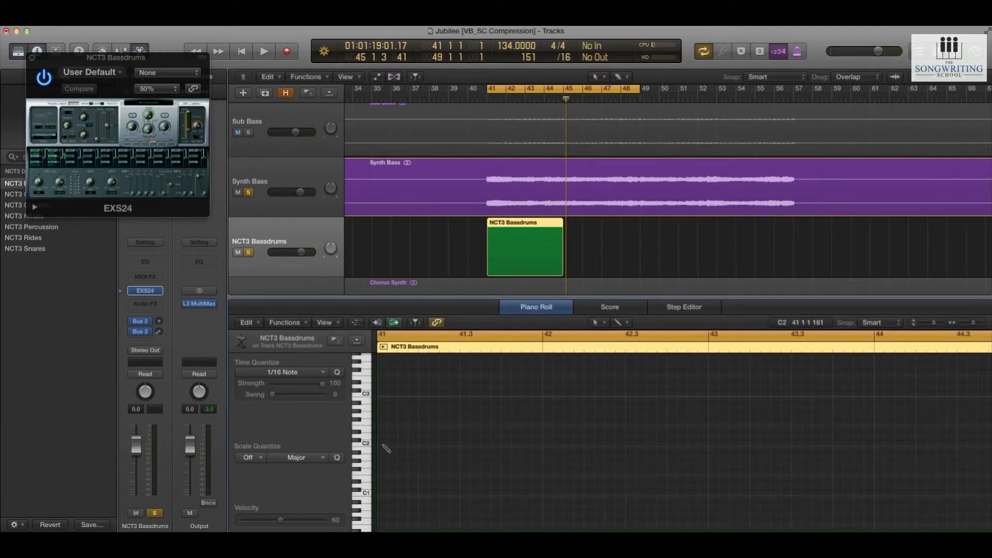
pyautogui.keyDown('super'); pyautogui.click(389, 444); pyautogui.keyUp('super')
pyautogui.moveTo(392, 444); pyautogui.dragTo(439, 447)
pyautogui.moveTo(482, 467); pyautogui.dragTo(481, 445)
pyautogui.moveTo(549, 475); pyautogui.dragTo(566, 446)
pyautogui.moveTo(742, 456)
pyautogui.mouseDown()
pyautogui.moveTo(562, 460)
pyautogui.moveTo(400, 442)
pyautogui.moveTo(728, 445)
pyautogui.mouseUp()
pyautogui.hotkey('alt', 'Up')
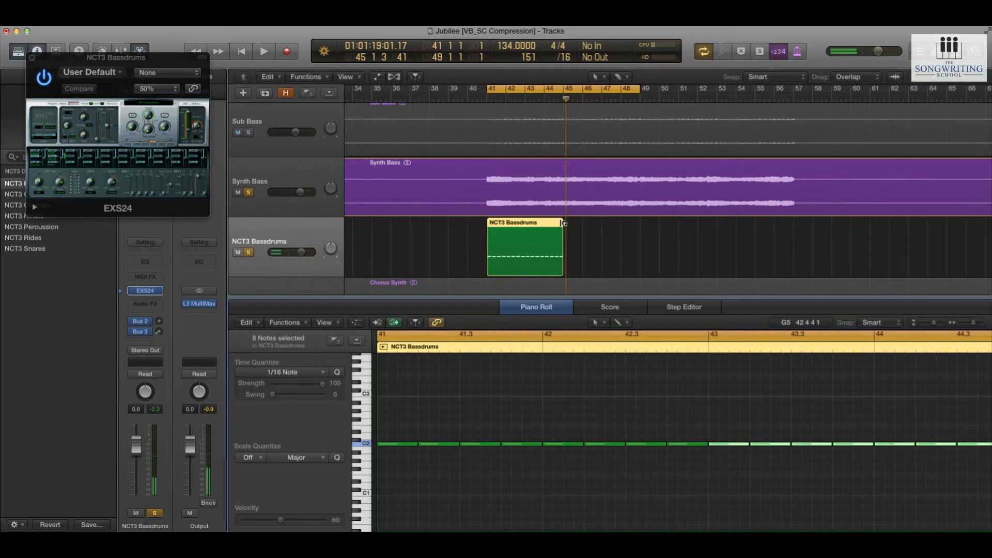
pyautogui.moveTo(563, 222); pyautogui.dragTo(793, 228)
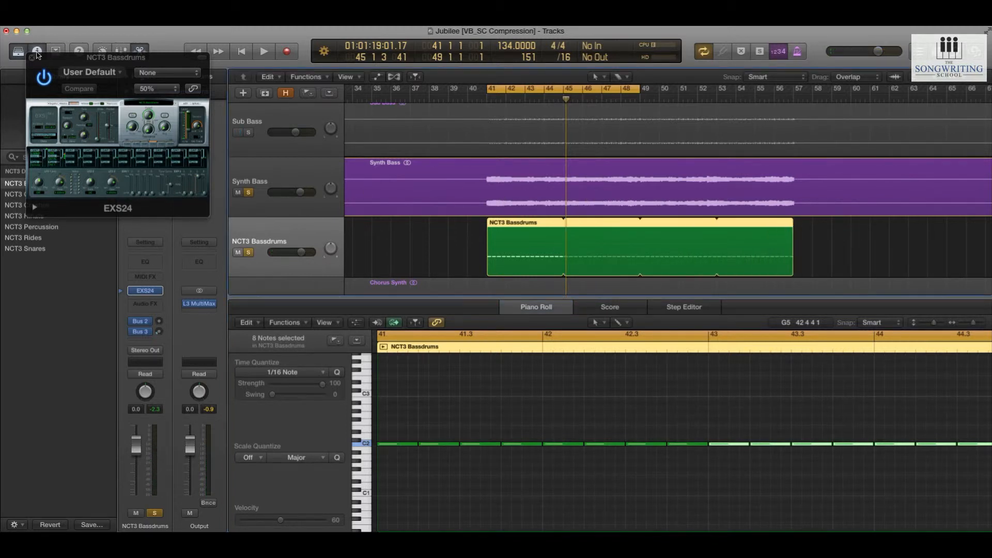
# Close the sampler window, take Synth Bass out of solo and audition the NCT3 Bassdrums track alone
pyautogui.click(33, 57)
pyautogui.click(248, 192)
pyautogui.press('space')
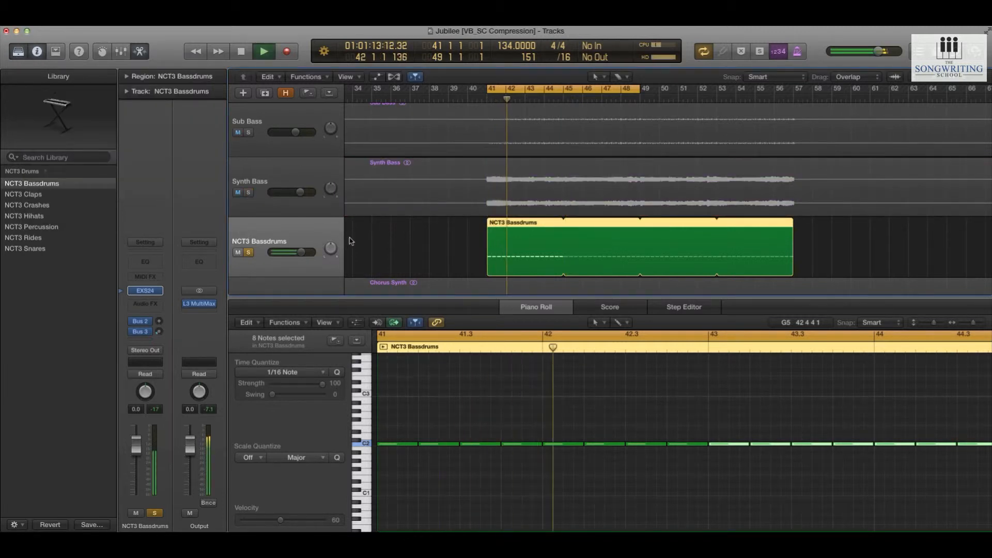
pyautogui.click(351, 241)
pyautogui.press('space')
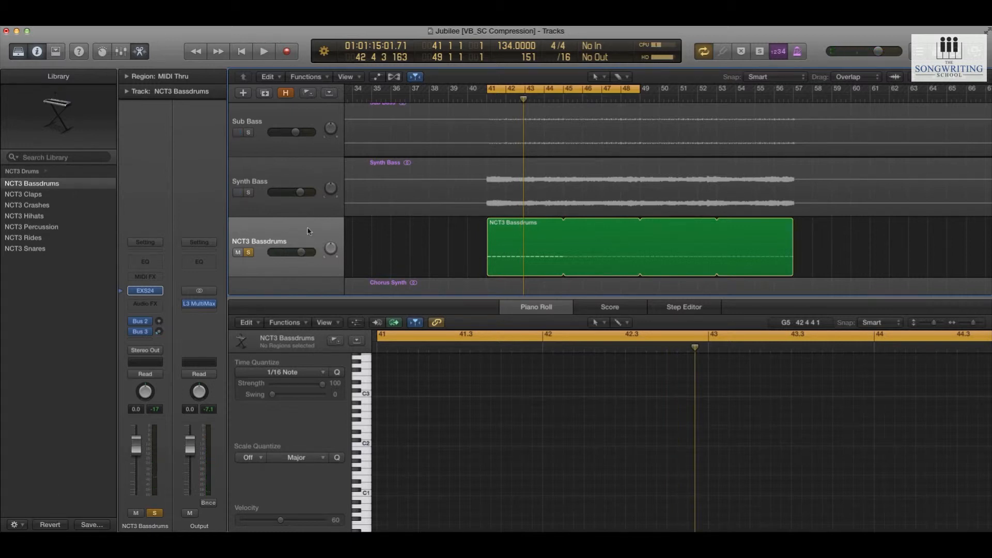
# Route the NCT3 Bassdrums track's output to Bus 4
pyautogui.press('super+Left')
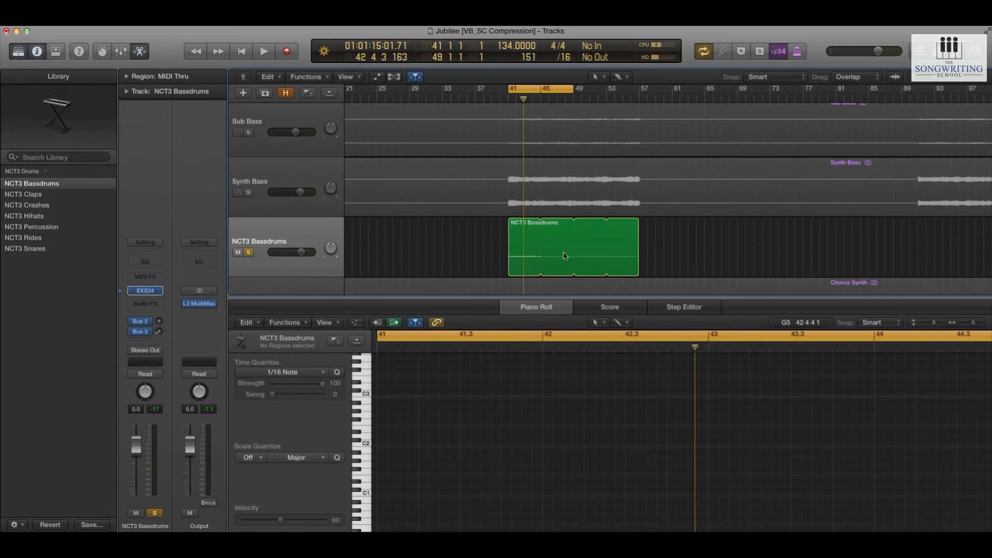
pyautogui.click(306, 234)
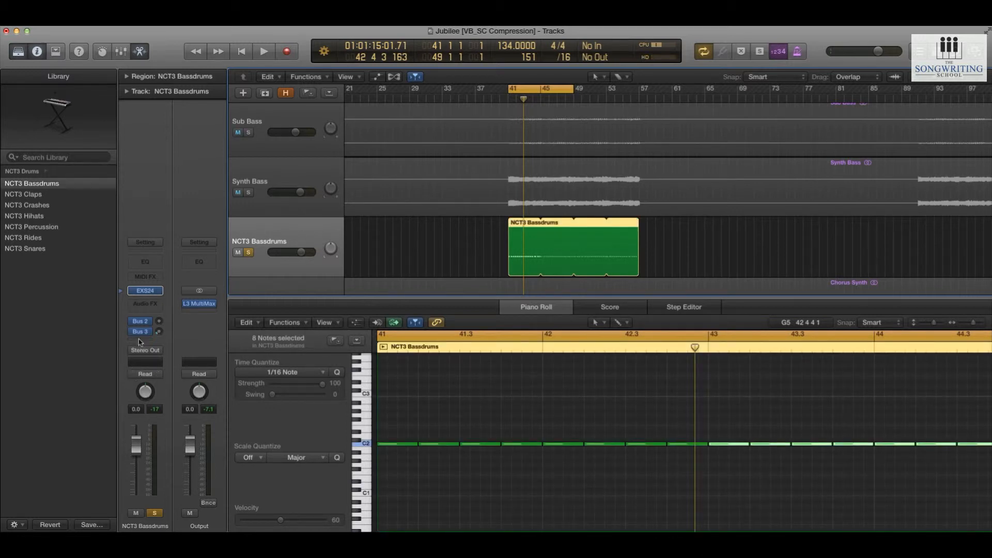
pyautogui.click(146, 353)
pyautogui.moveTo(179, 392)
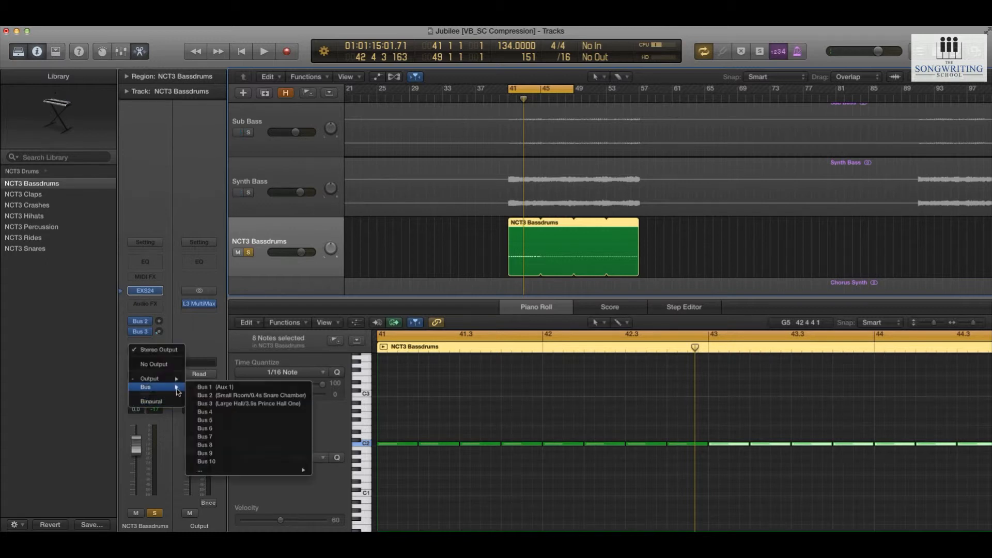
pyautogui.click(222, 412)
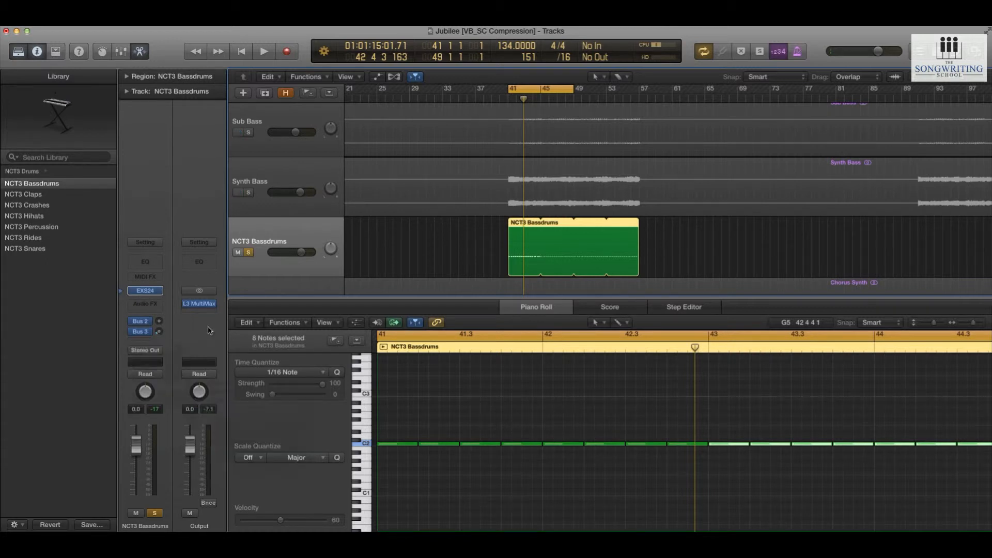
# Set the output of the Bus 4 aux channel to No Output and play back the bass drum track to check it
pyautogui.press('space')
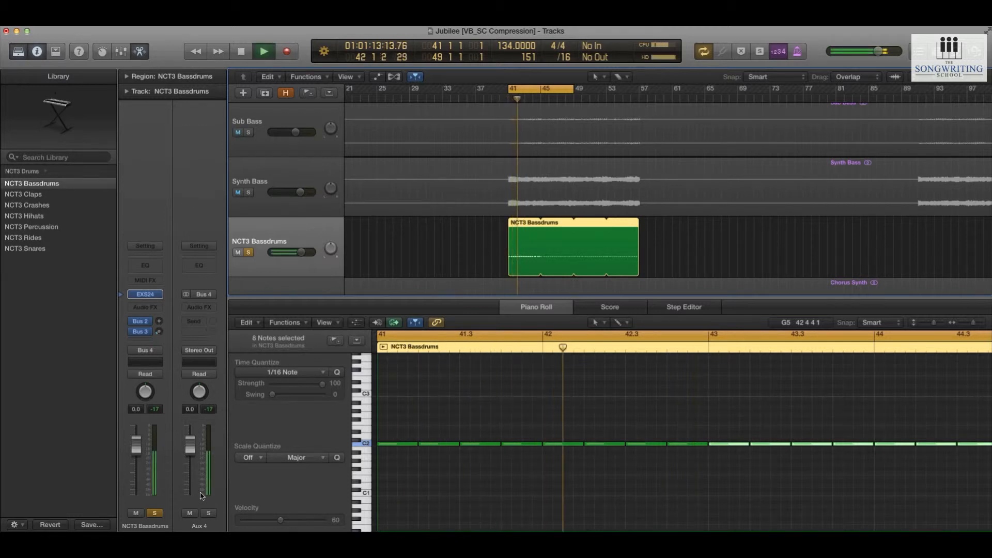
pyautogui.click(201, 350)
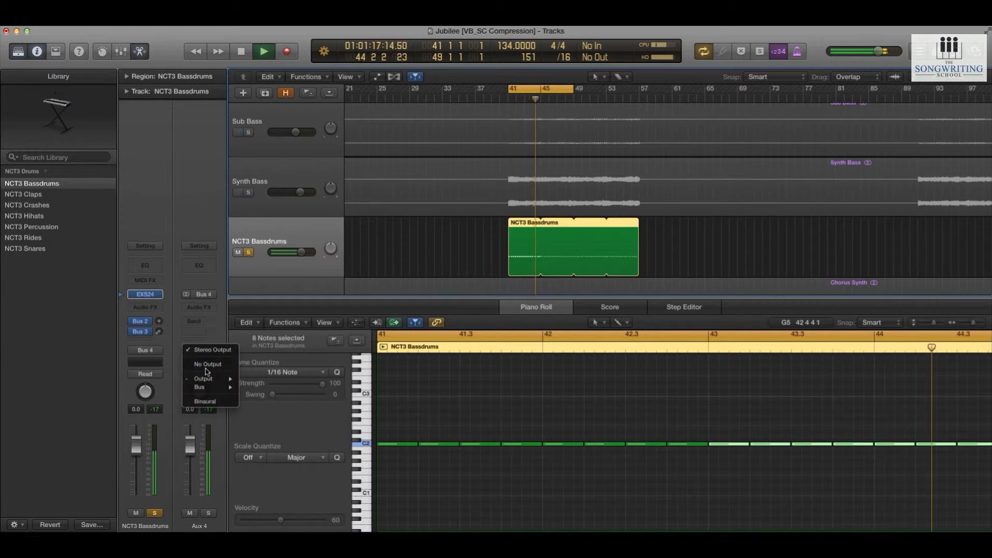
pyautogui.click(207, 366)
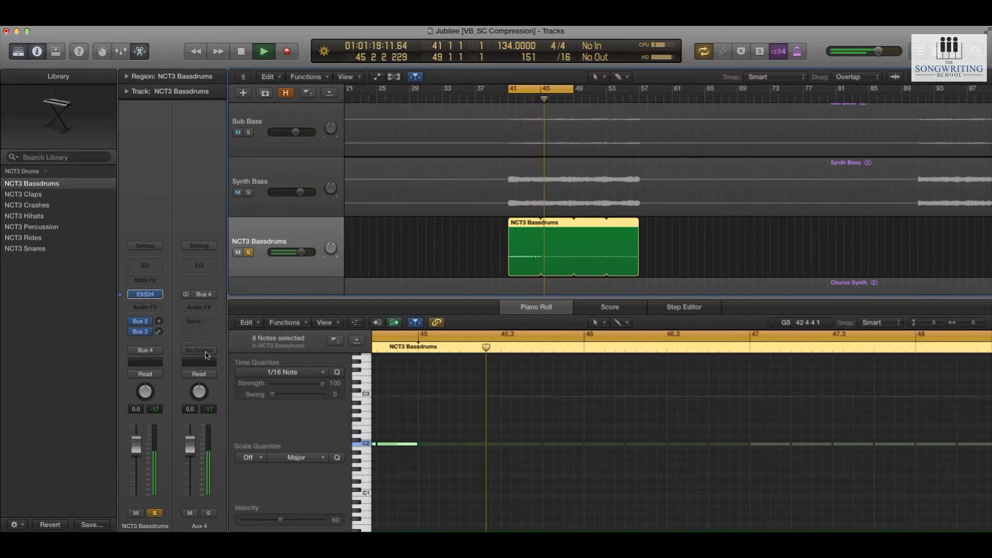
pyautogui.press('space')
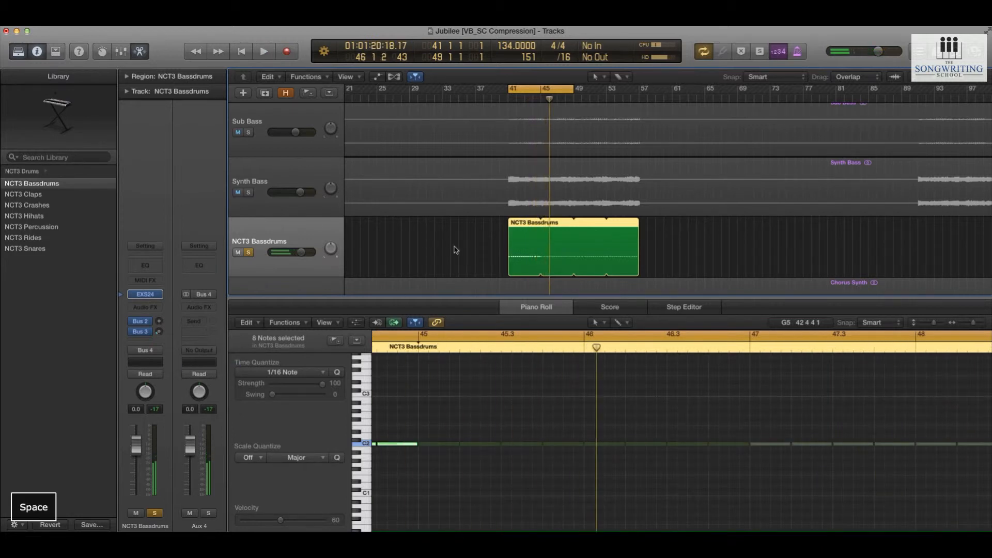
pyautogui.click(454, 249)
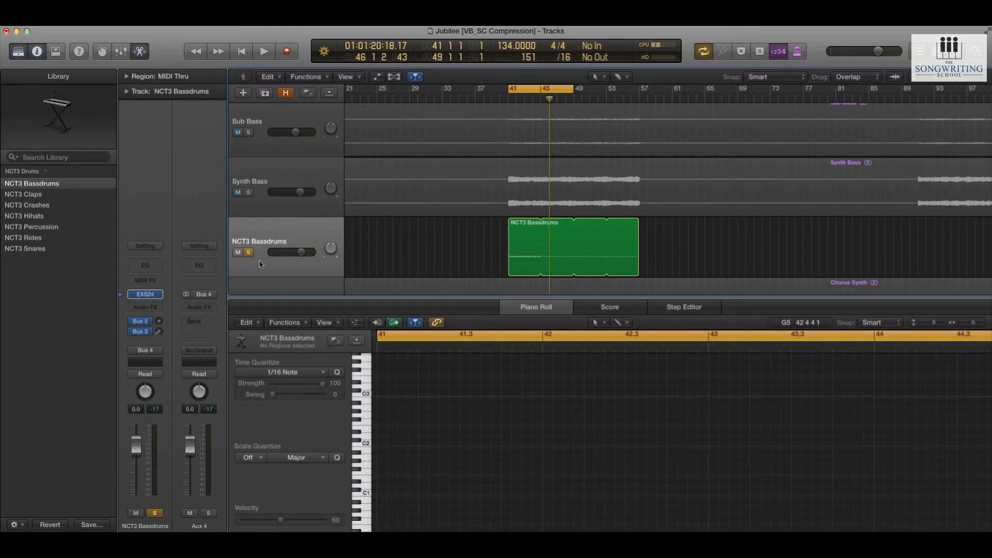
pyautogui.press('space')
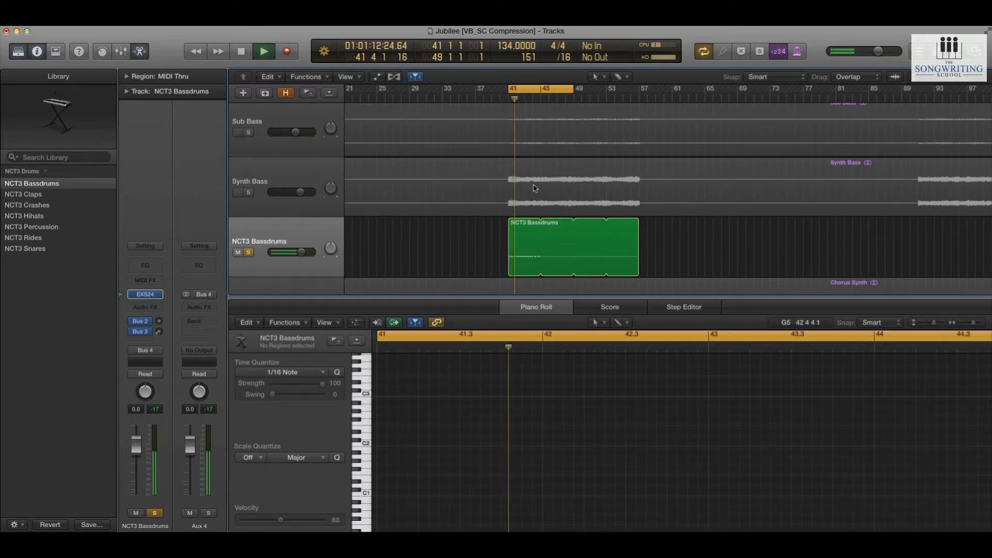
# Solo the Synth Bass track and insert a second Compressor after the existing one on its channel strip
pyautogui.click(534, 188)
pyautogui.click(285, 194)
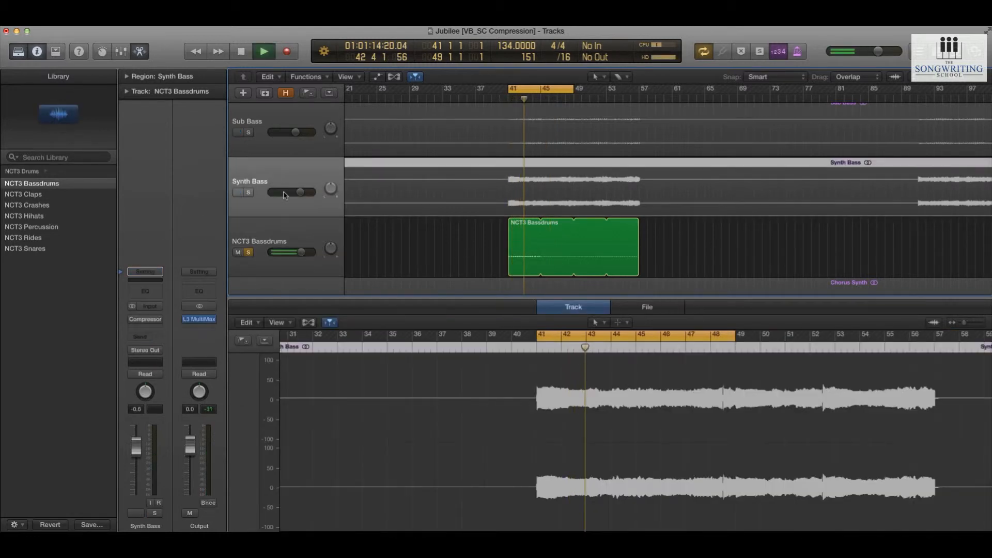
pyautogui.press('space')
pyautogui.click(248, 192)
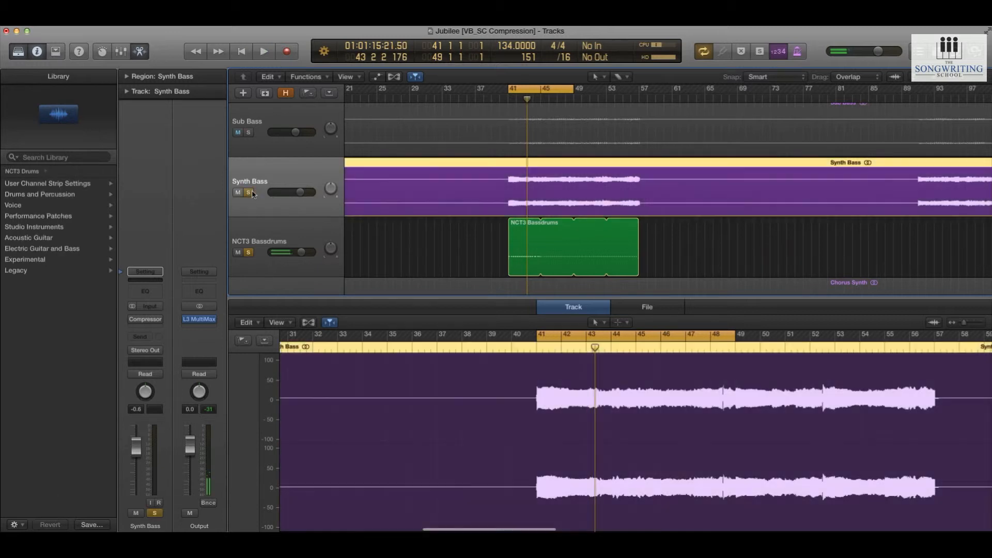
pyautogui.click(148, 329)
pyautogui.moveTo(155, 370)
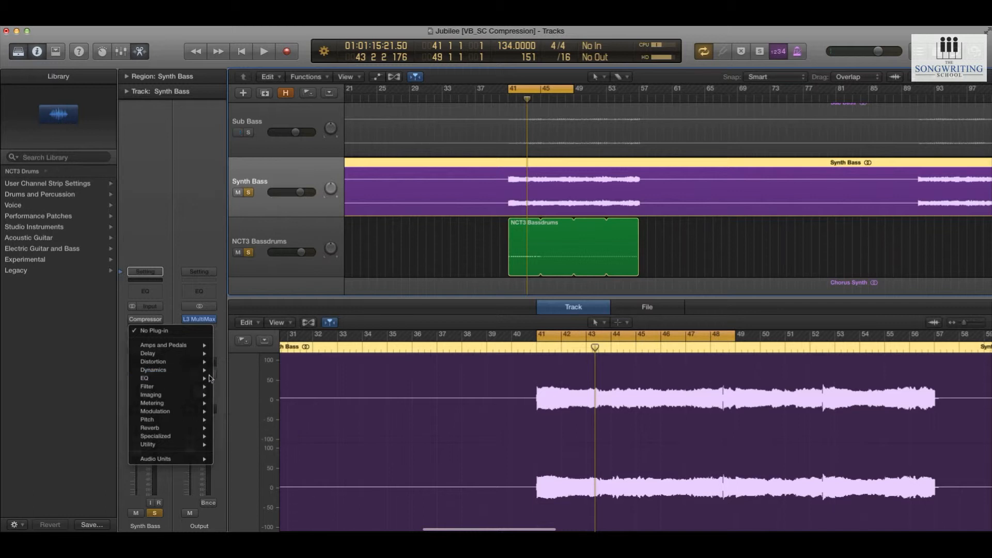
pyautogui.moveTo(281, 378)
pyautogui.click(312, 379)
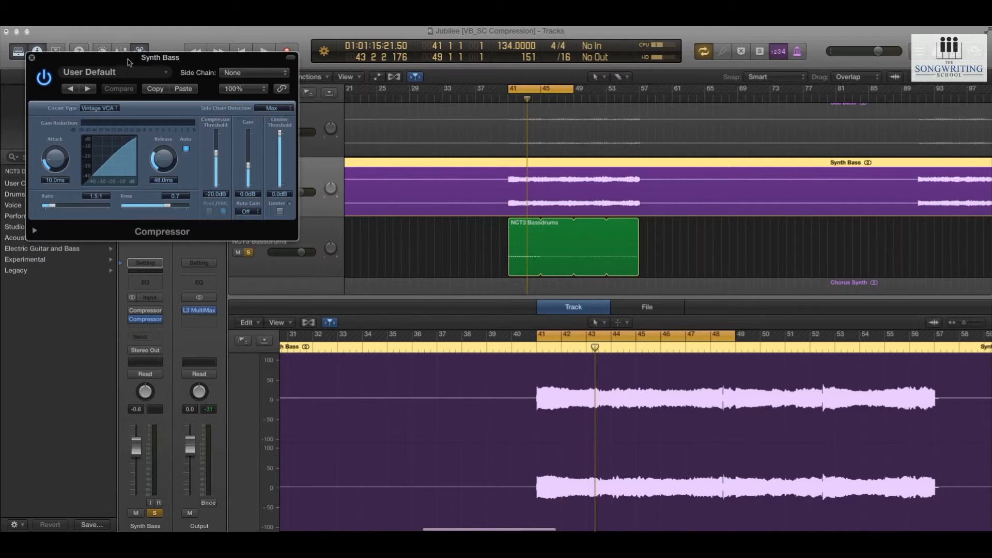
# Move the new compressor's window clear of the track headers and set its side chain input to Bus 4
pyautogui.click(32, 58)
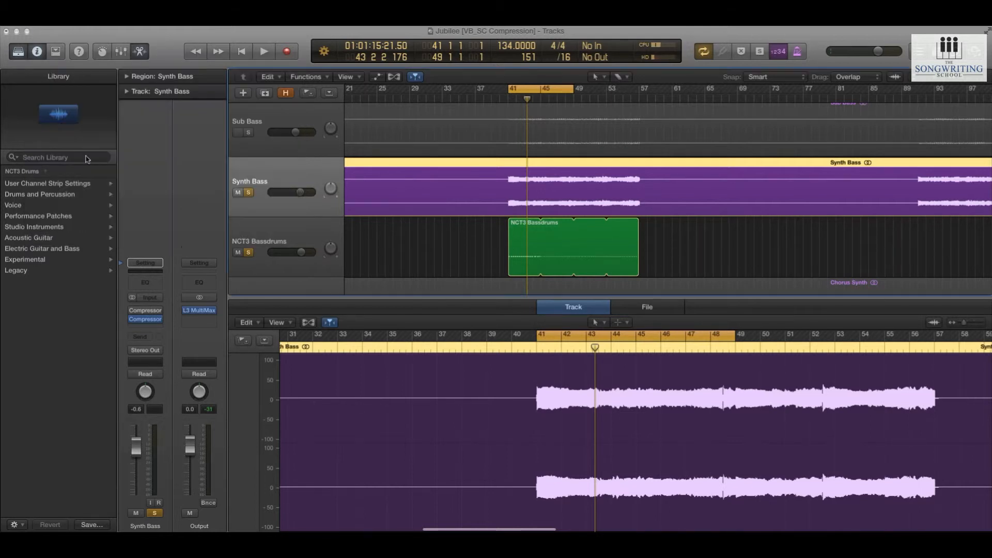
pyautogui.click(146, 319)
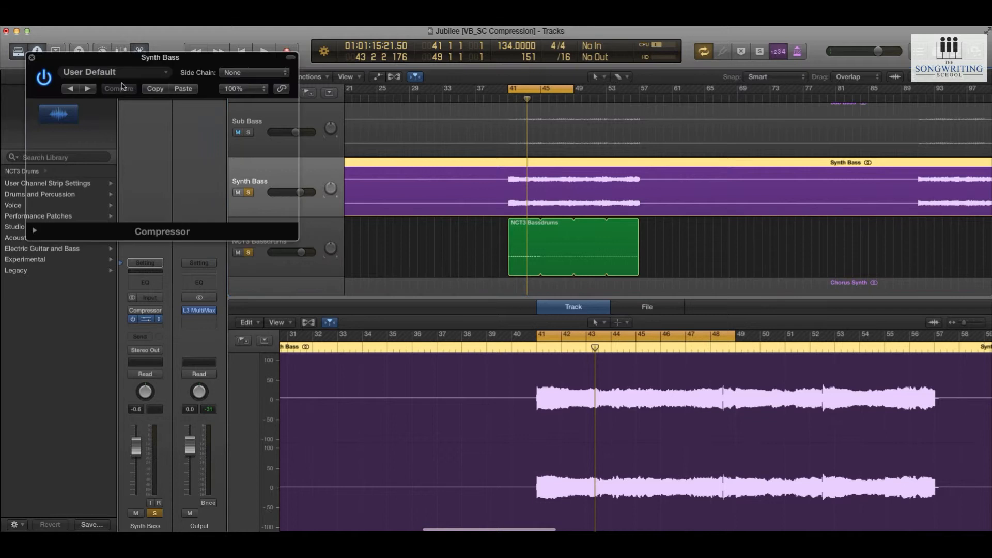
pyautogui.moveTo(165, 68); pyautogui.dragTo(429, 265)
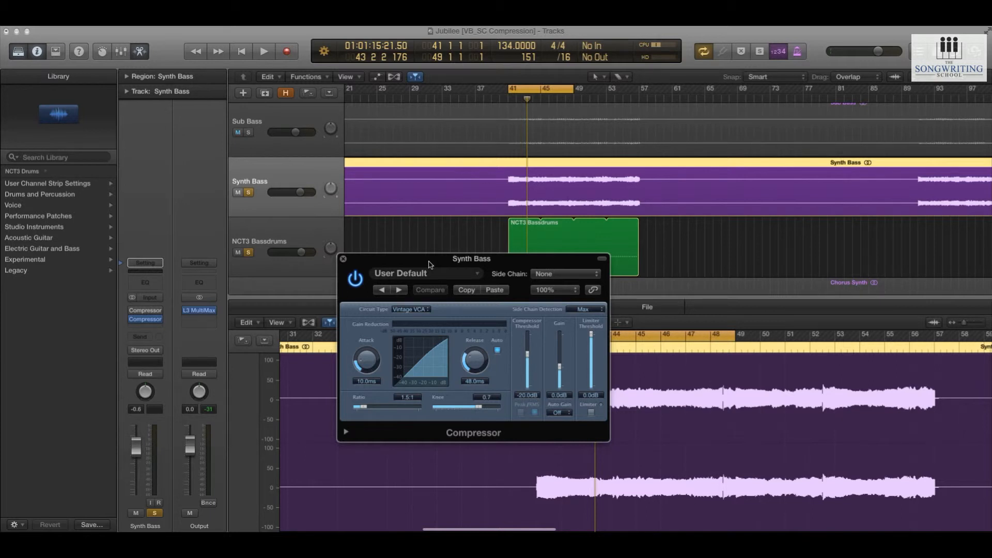
pyautogui.moveTo(514, 264); pyautogui.dragTo(525, 260)
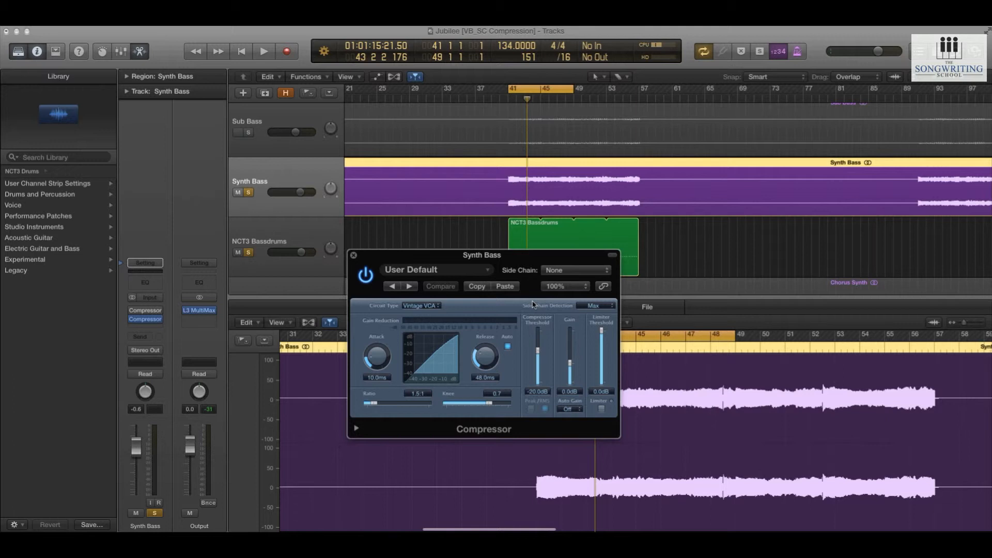
pyautogui.click(562, 272)
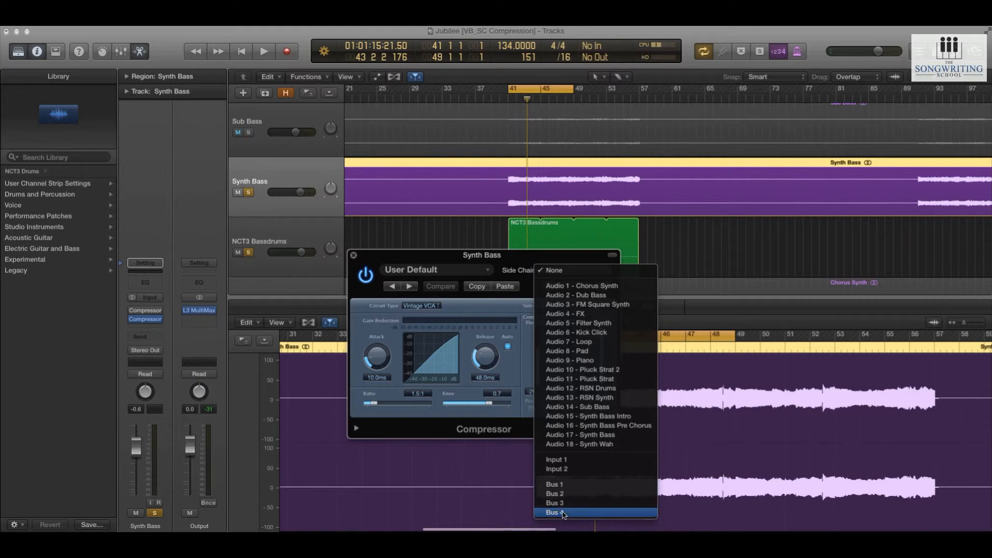
pyautogui.click(563, 512)
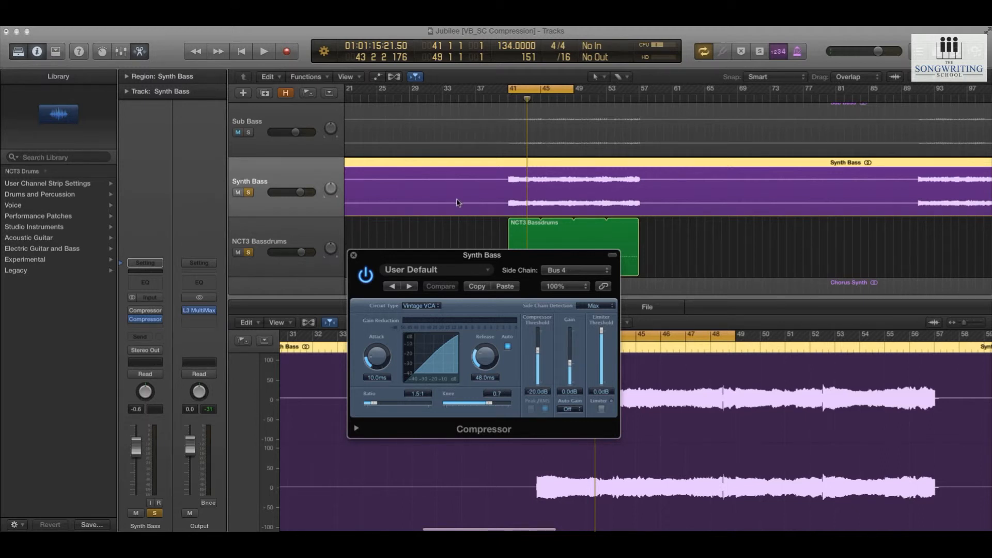
# Start playback of the bass drum and Synth Bass tracks and change the compressor's circuit type to Platinum
pyautogui.click(270, 236)
pyautogui.press('space')
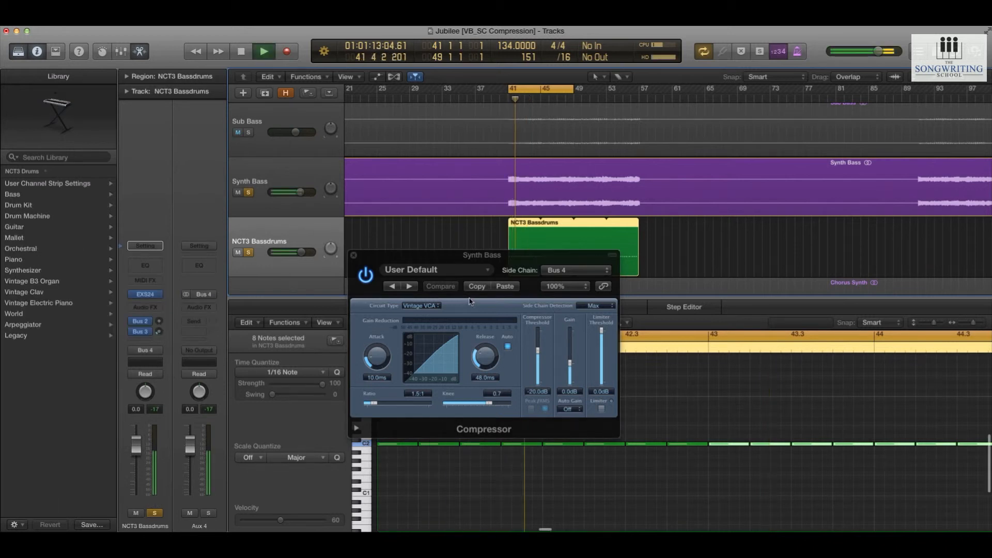
pyautogui.click(417, 306)
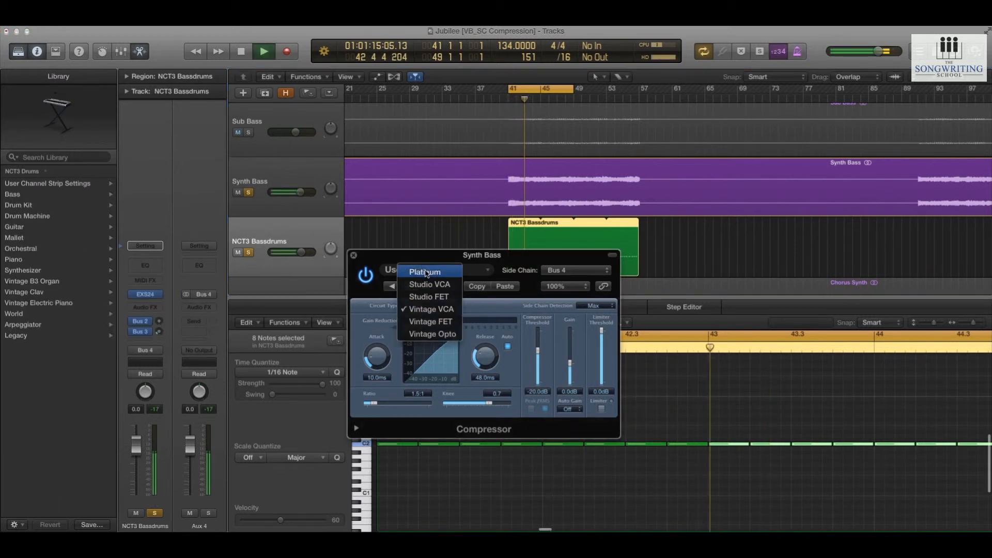
pyautogui.click(416, 268)
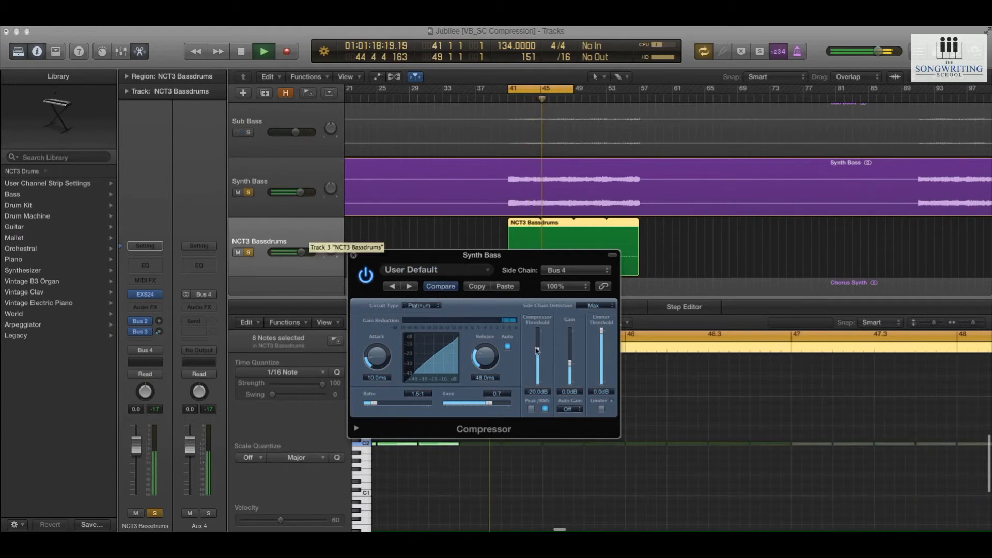
# Set the compressor to threshold -32.0 dB, attack 1.5 ms, ratio 13.0:1, knee 0.2 and release 14.0 ms with auto release off
pyautogui.moveTo(537, 351); pyautogui.dragTo(537, 360)
pyautogui.click(507, 346)
pyautogui.moveTo(377, 358); pyautogui.dragTo(458, 407)
pyautogui.moveTo(485, 358); pyautogui.dragTo(538, 365)
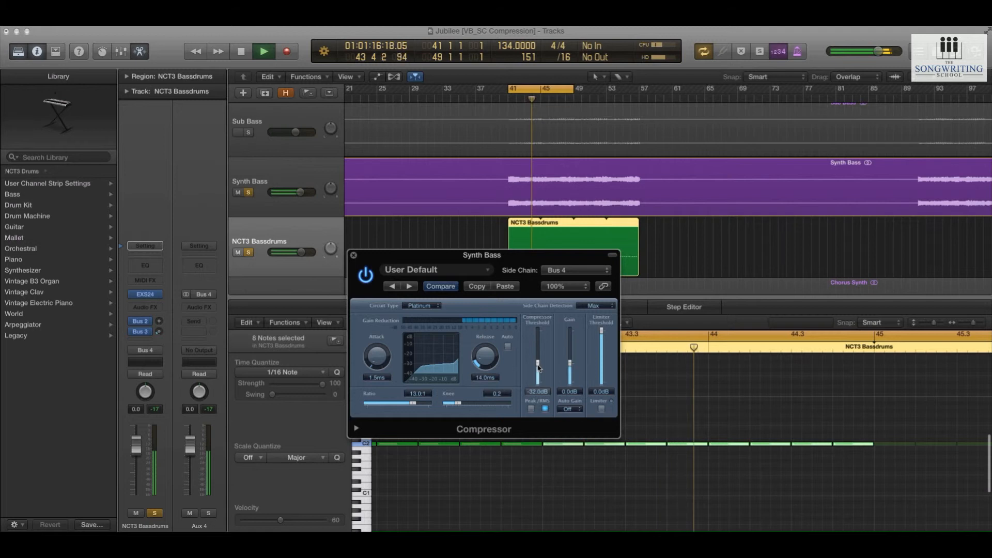
pyautogui.press('space')
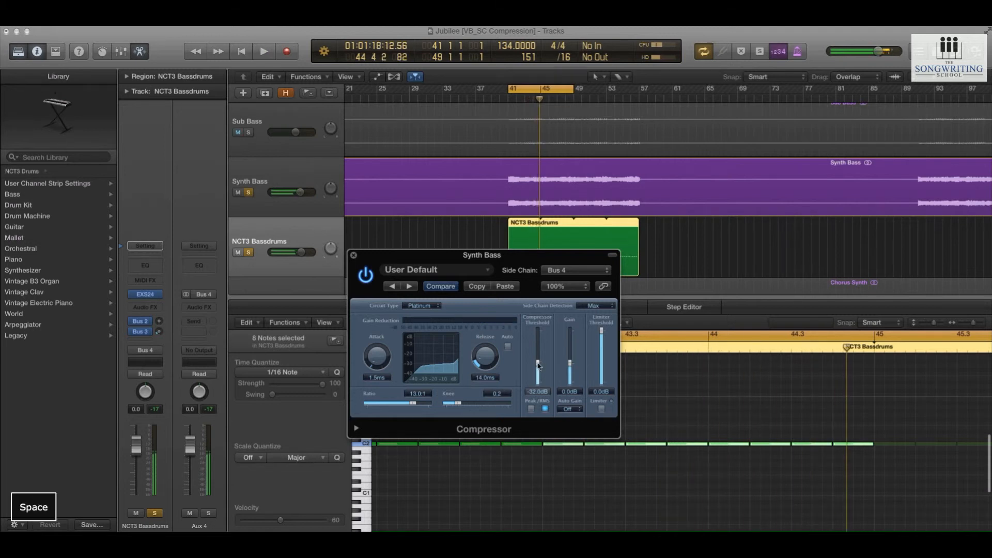
# Compare the compressor's RMS and Peak detection modes during playback and leave it on Peak
pyautogui.moveTo(511, 263); pyautogui.dragTo(509, 243)
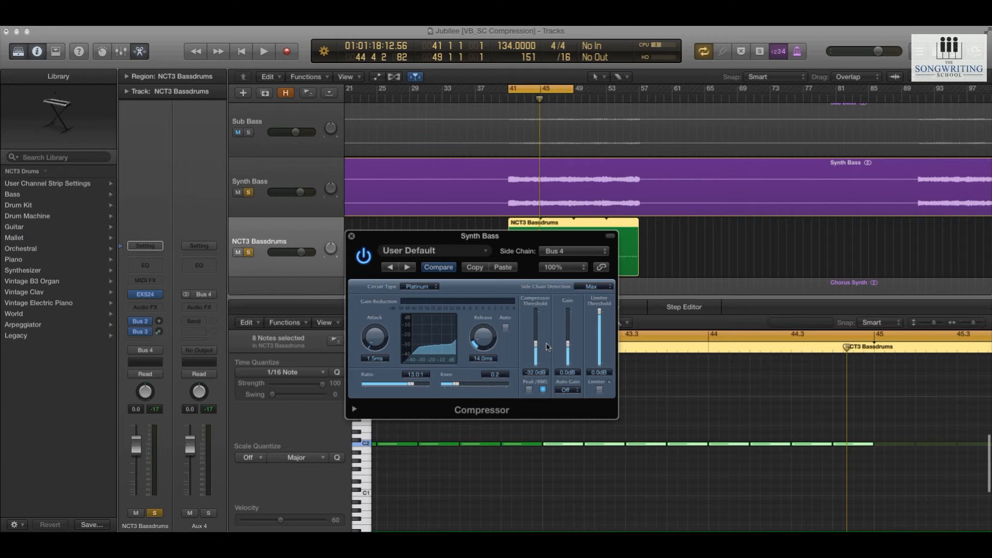
pyautogui.moveTo(491, 239); pyautogui.dragTo(524, 290)
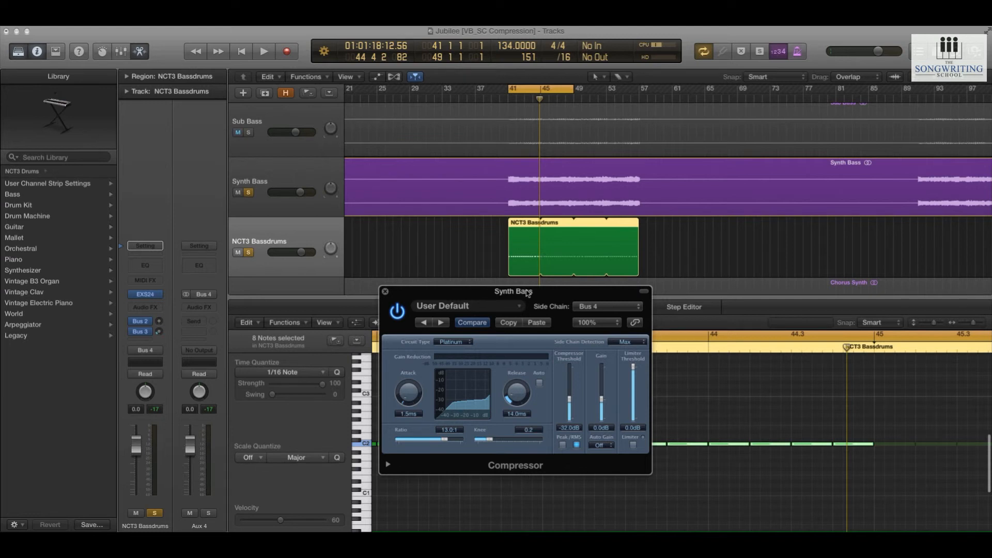
pyautogui.moveTo(528, 292); pyautogui.dragTo(519, 297)
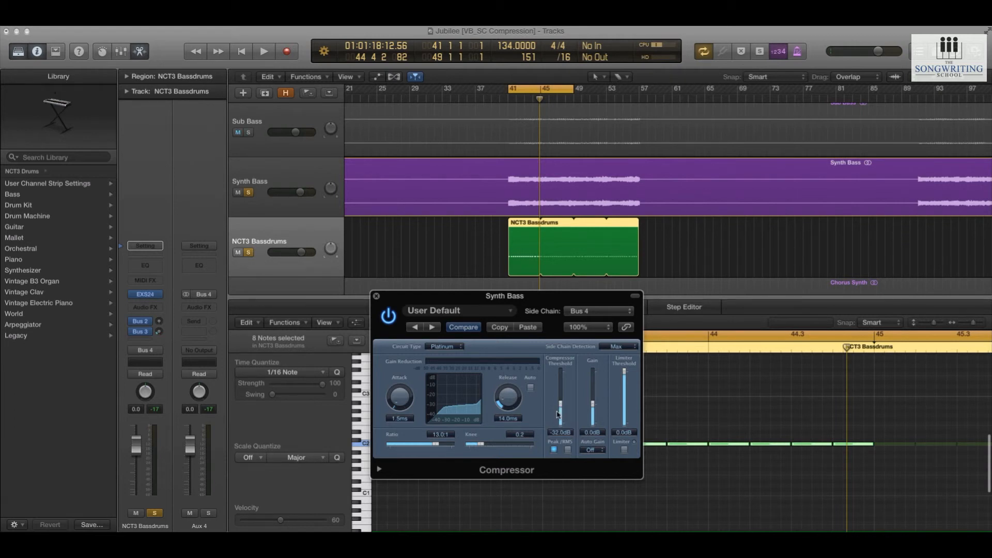
pyautogui.press('space')
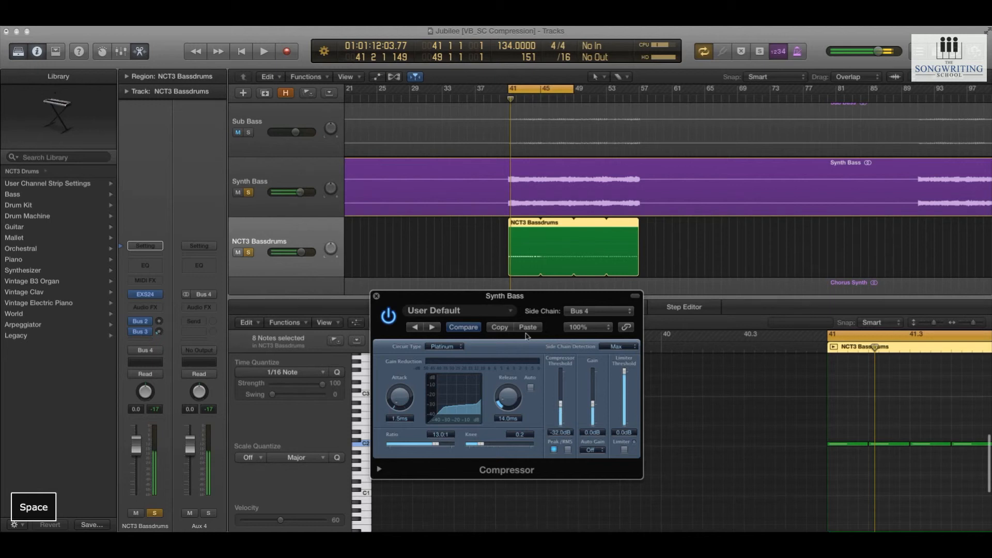
pyautogui.click(568, 450)
pyautogui.press('space')
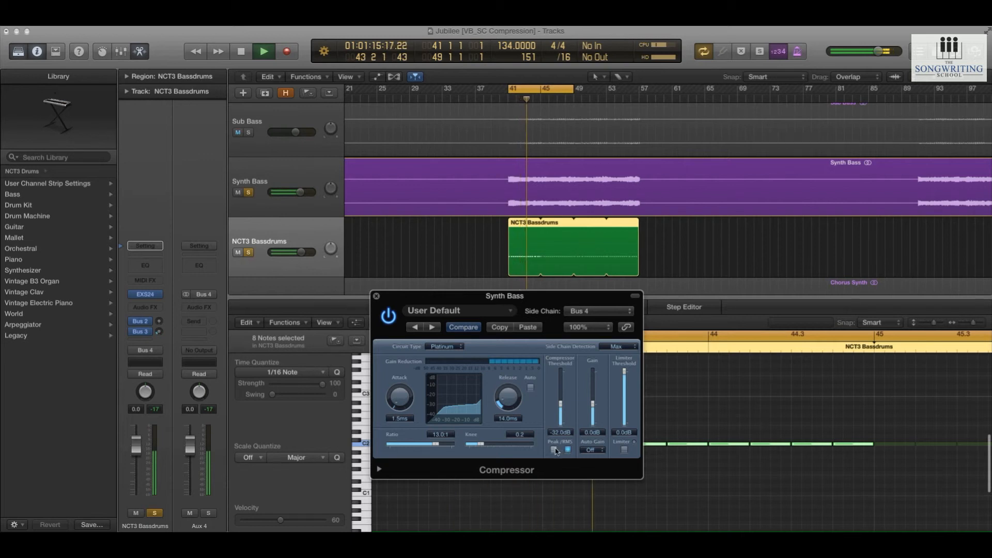
pyautogui.press('space')
pyautogui.click(554, 450)
pyautogui.press('space')
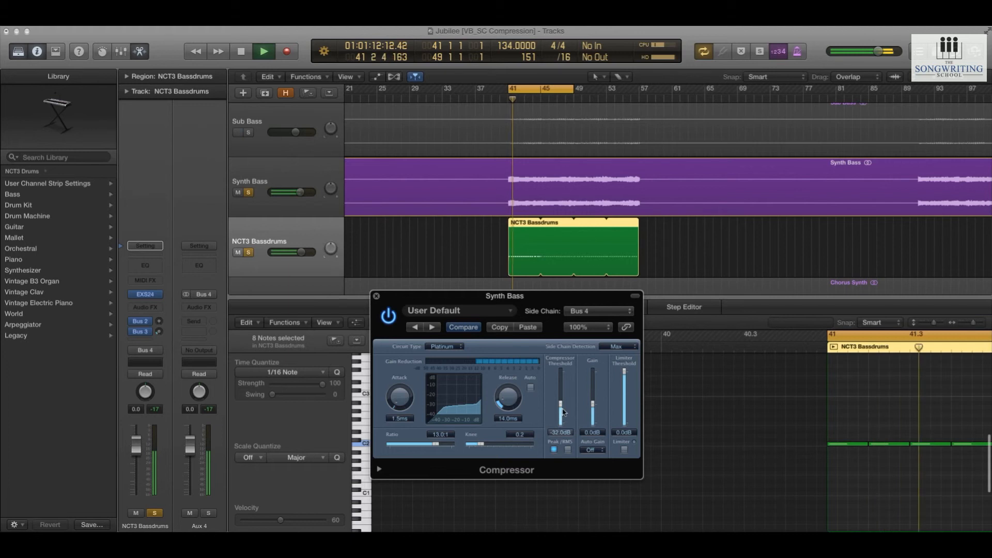
# Lower the compressor threshold to -37.5 dB during playback and close the compressor window
pyautogui.moveTo(560, 403); pyautogui.dragTo(559, 413)
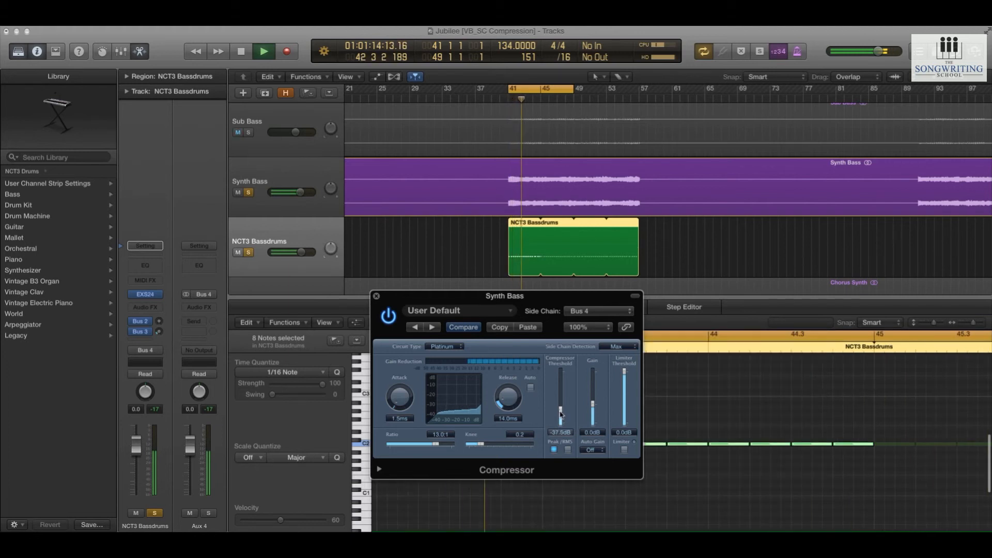
pyautogui.press('space')
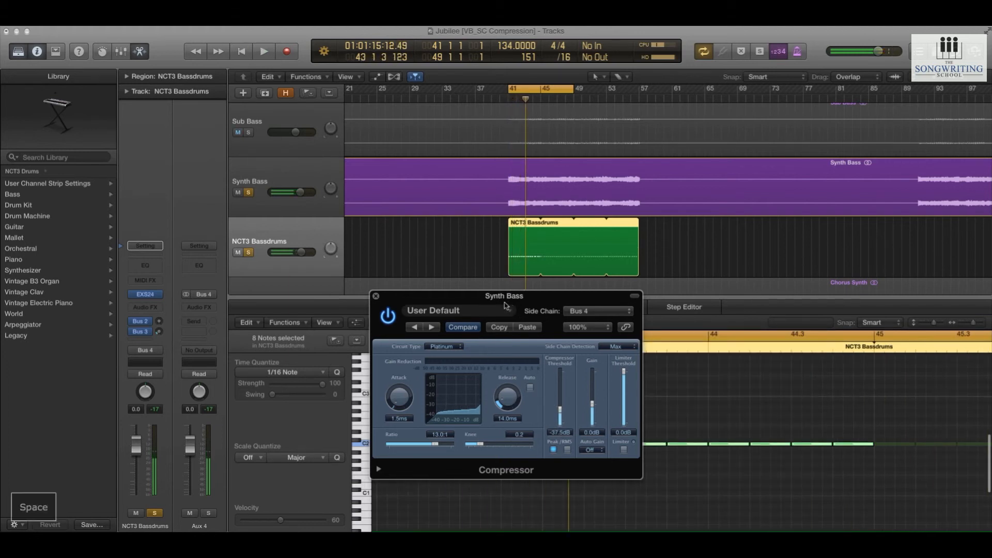
pyautogui.moveTo(511, 296); pyautogui.dragTo(500, 296)
pyautogui.click(365, 296)
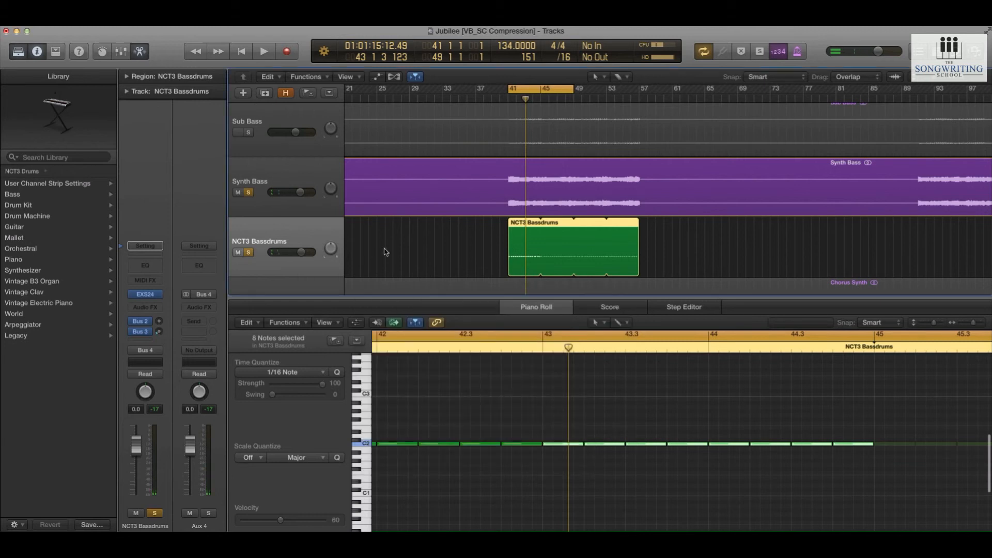
# Take Synth Bass and NCT3 Bassdrums out of solo and raise the NCT3 Bassdrums volume to +3.8 dB while playing the full mix
pyautogui.click(385, 250)
pyautogui.click(249, 179)
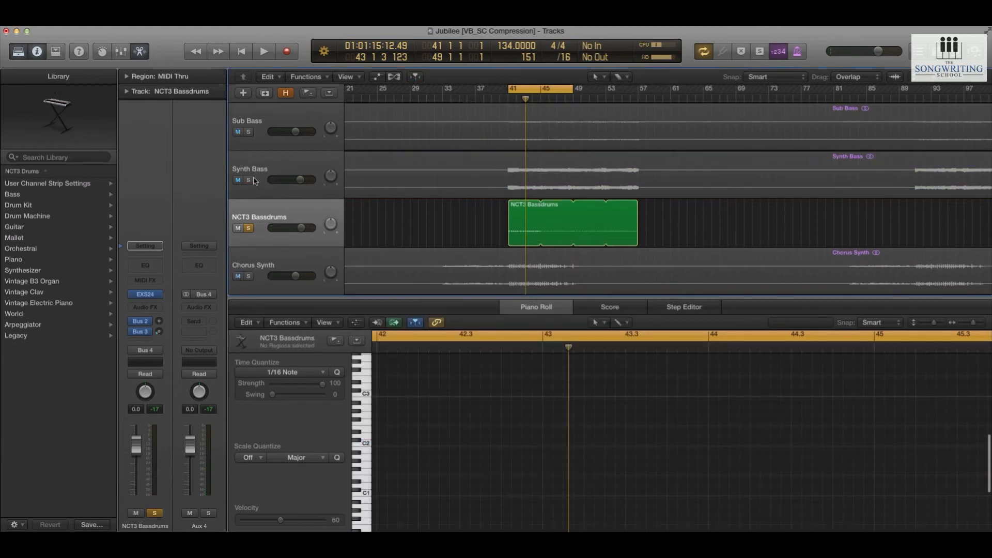
pyautogui.press('space')
pyautogui.click(249, 228)
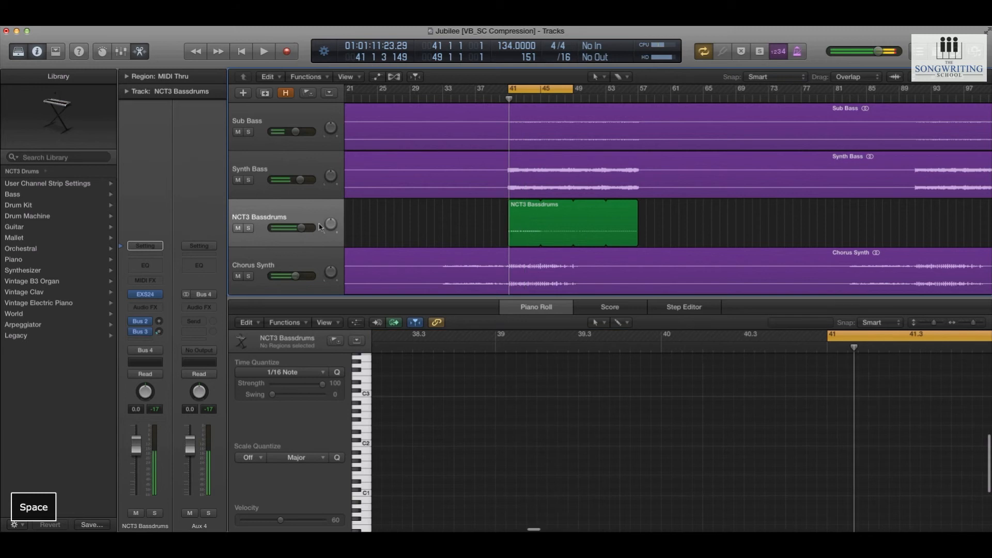
pyautogui.moveTo(301, 228); pyautogui.dragTo(309, 228)
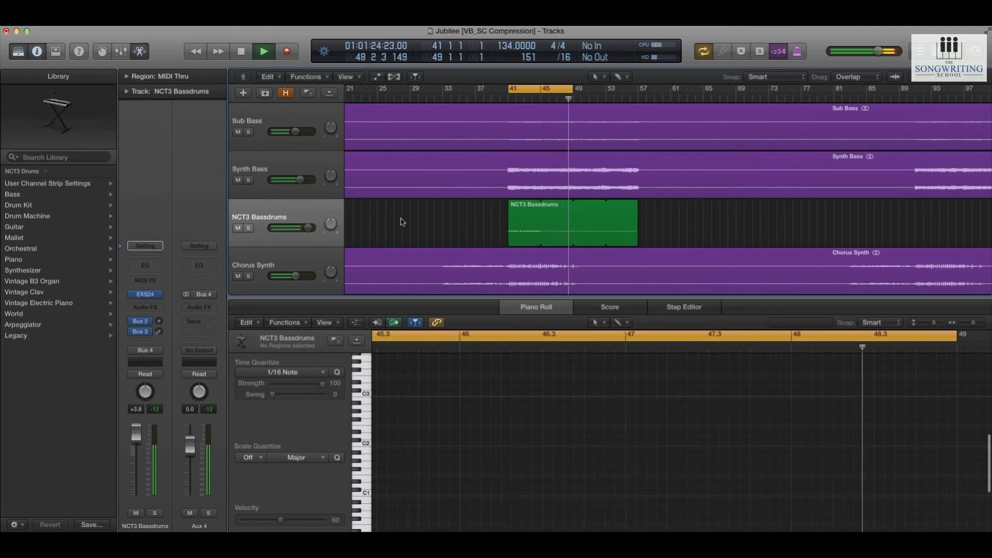
pyautogui.press('space')
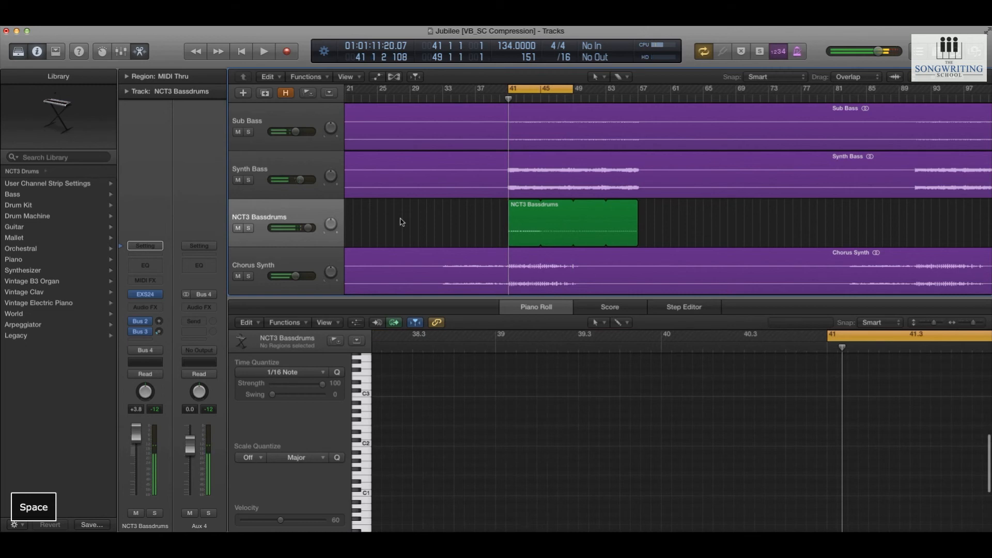